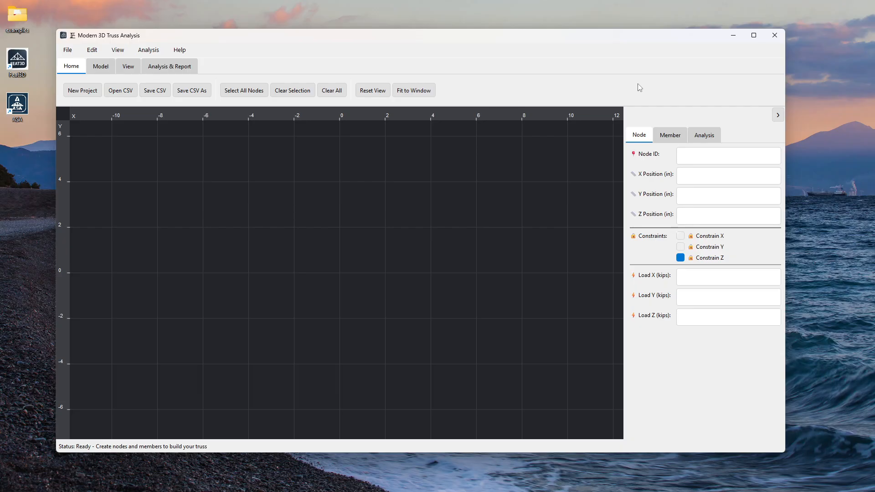
# Step: Maximize the window and examine the available view planes and the model editing commands
pyautogui.click(756, 35)
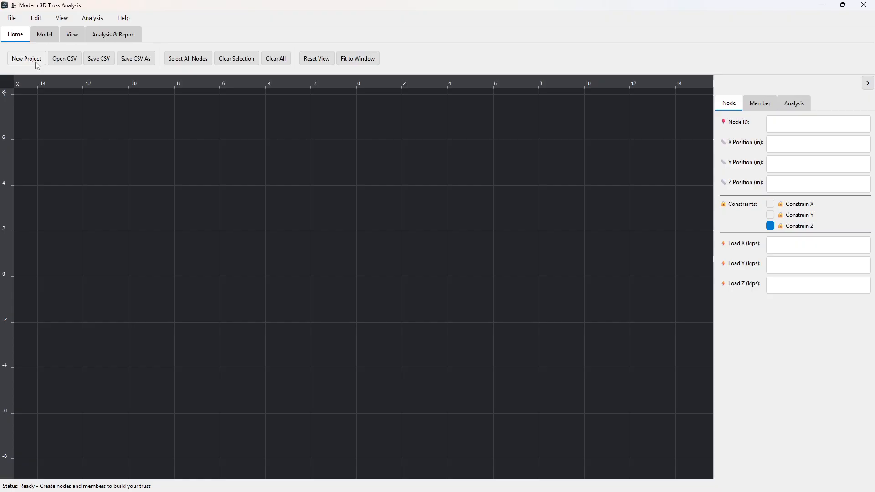
pyautogui.click(72, 34)
pyautogui.click(26, 58)
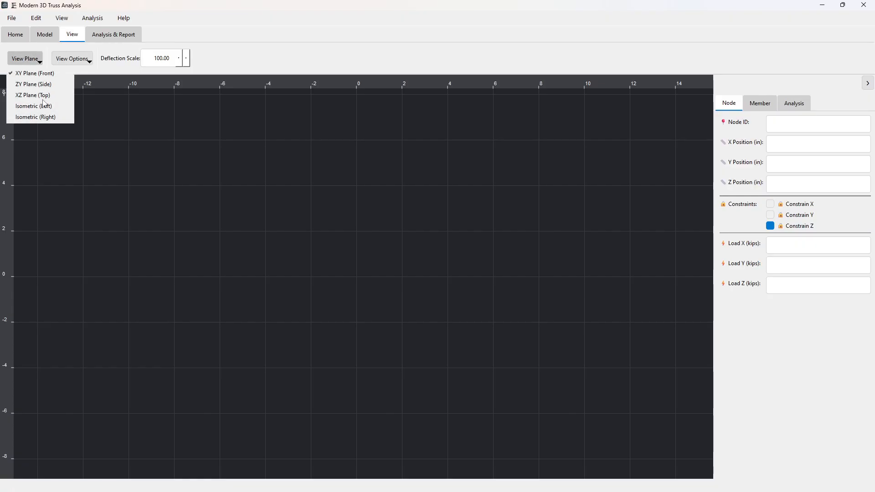
pyautogui.click(216, 50)
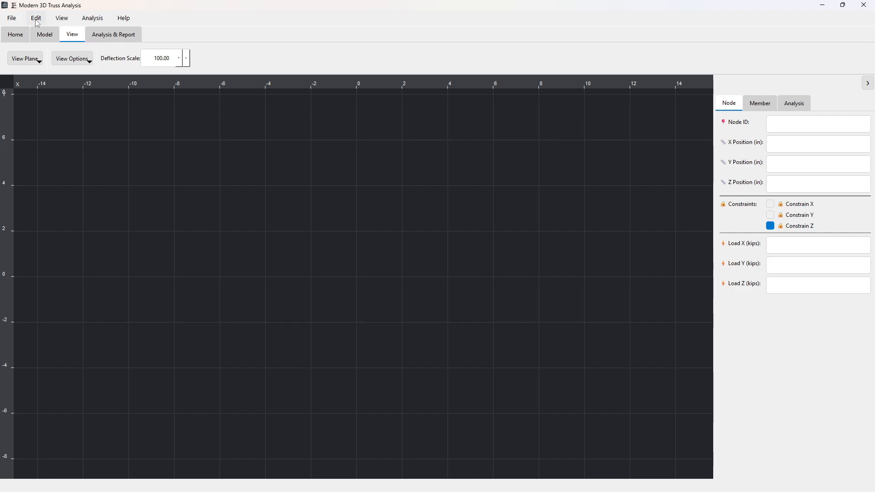
pyautogui.click(37, 36)
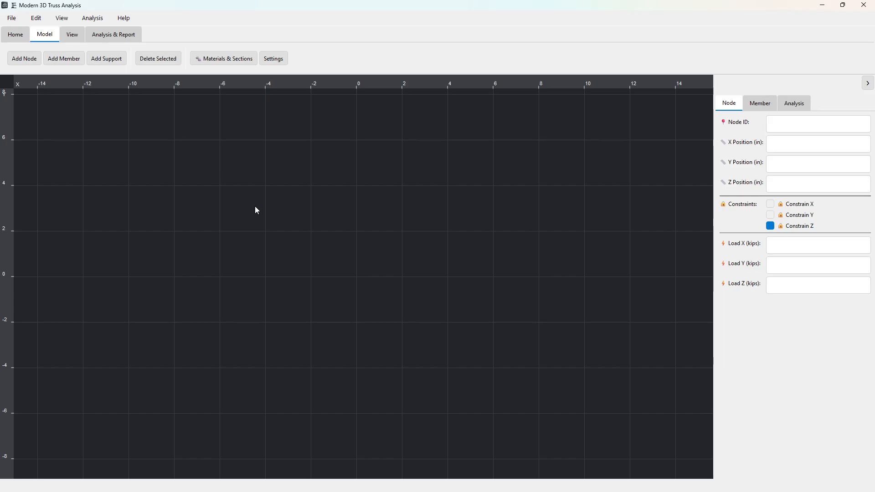
pyautogui.click(36, 18)
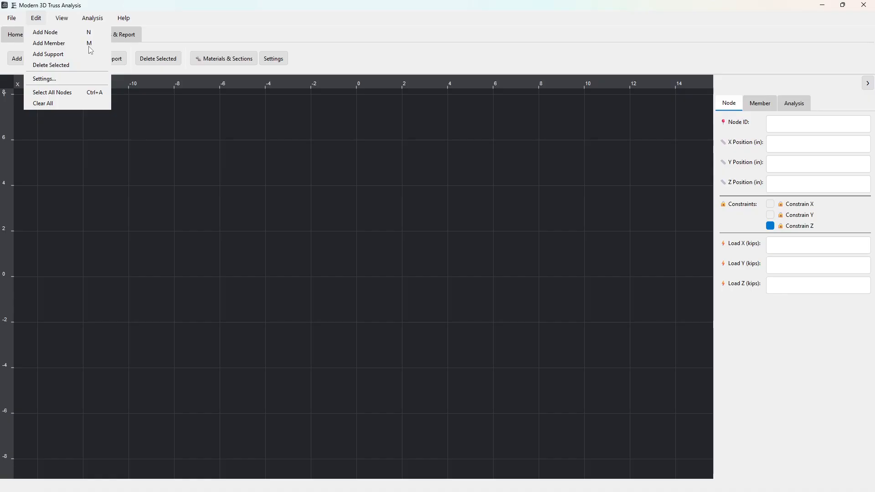
pyautogui.click(280, 222)
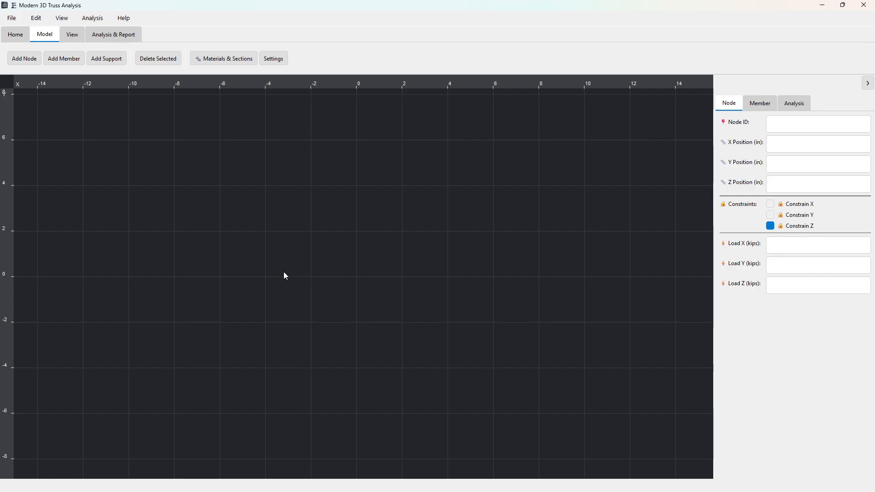
# Step: Add five nodes in the XY plane at about (-4, 0), (6.3, 0), (-4, 4), (6, 4) and (1.2, 6.4)
pyautogui.press('n')
pyautogui.click(264, 278)
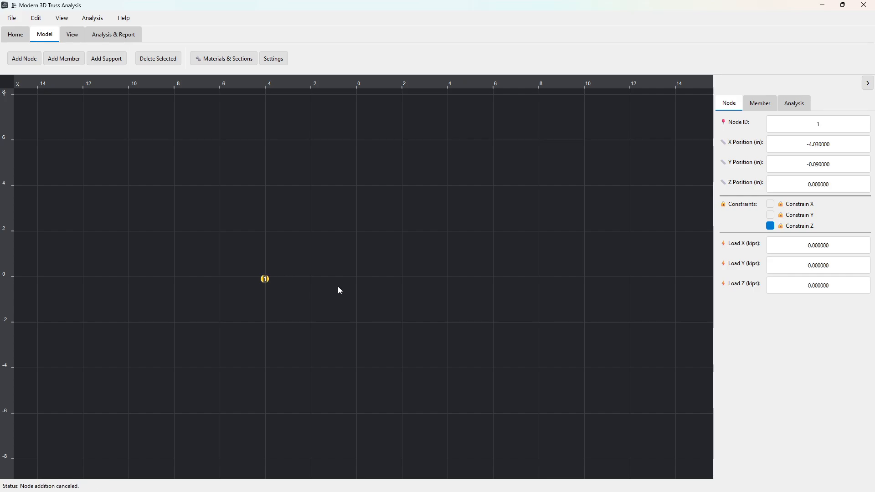
pyautogui.press('n')
pyautogui.click(501, 279)
pyautogui.press('n')
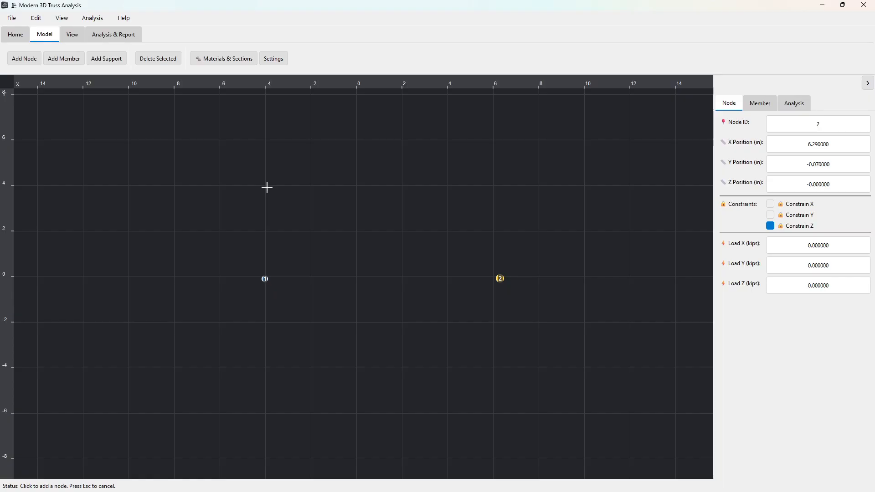
pyautogui.click(267, 187)
pyautogui.press('n')
pyautogui.click(496, 188)
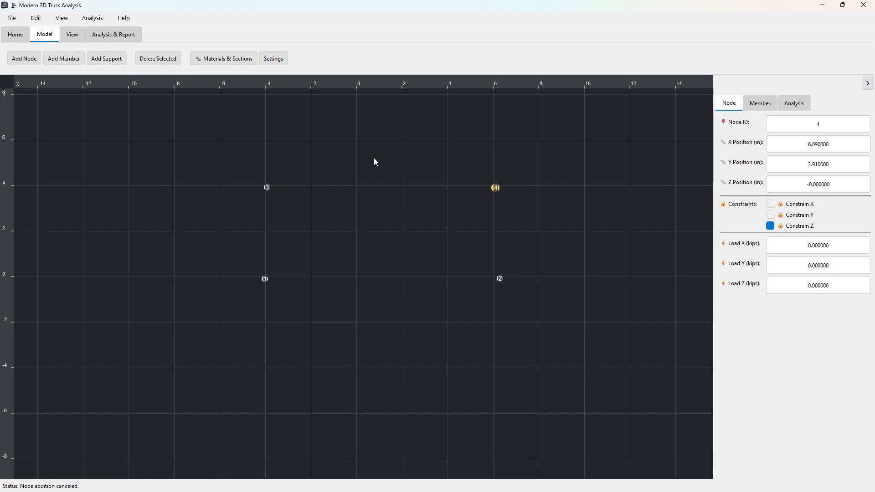
pyautogui.press('n')
pyautogui.click(383, 131)
# Step: Move node 3 to (-3, 3) and node 4 to (5, 3) on the grid
pyautogui.moveTo(267, 188); pyautogui.dragTo(288, 208)
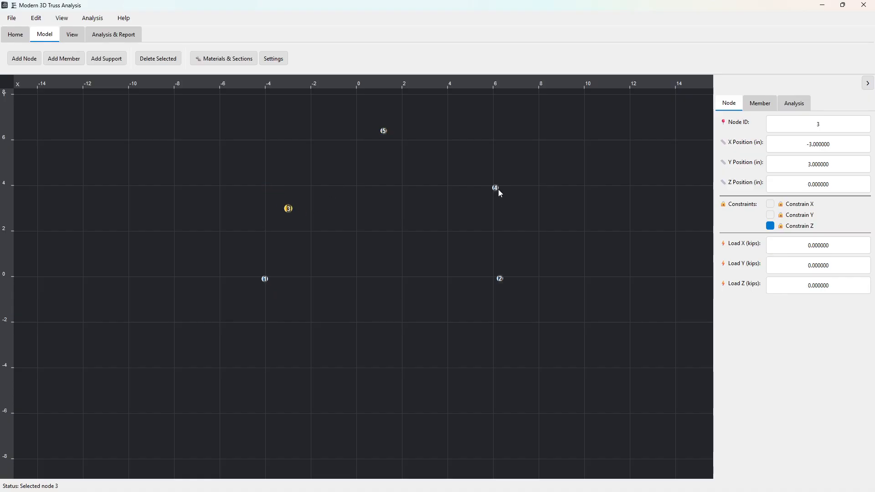
pyautogui.moveTo(500, 193); pyautogui.dragTo(475, 213)
# Step: Turn off Snap to Grid and move node 4 freely to about (5.16, 2.92)
pyautogui.click(61, 19)
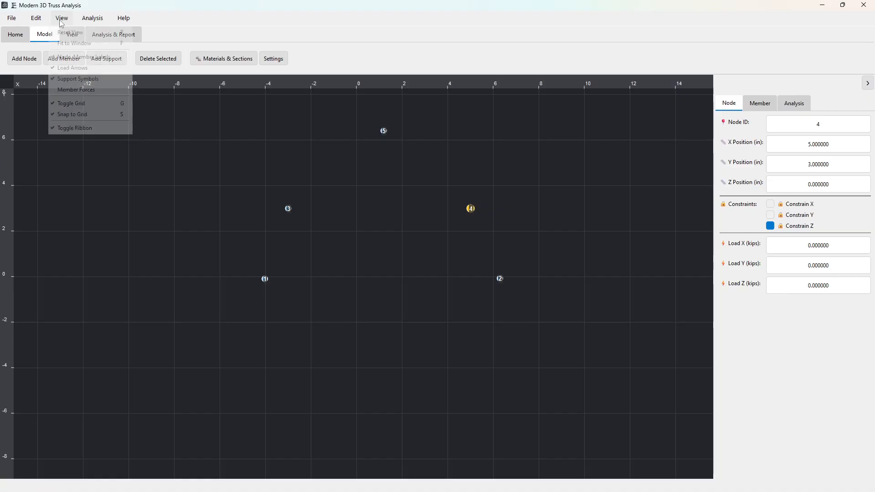
pyautogui.click(91, 114)
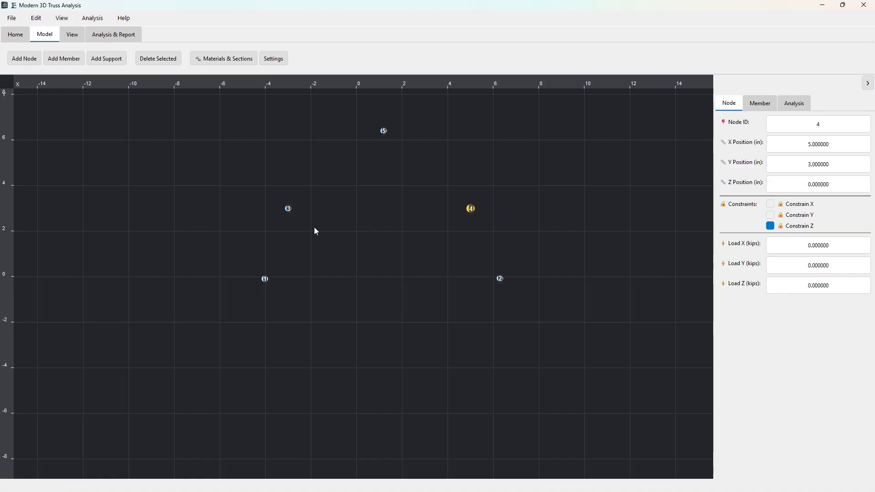
pyautogui.click(467, 212)
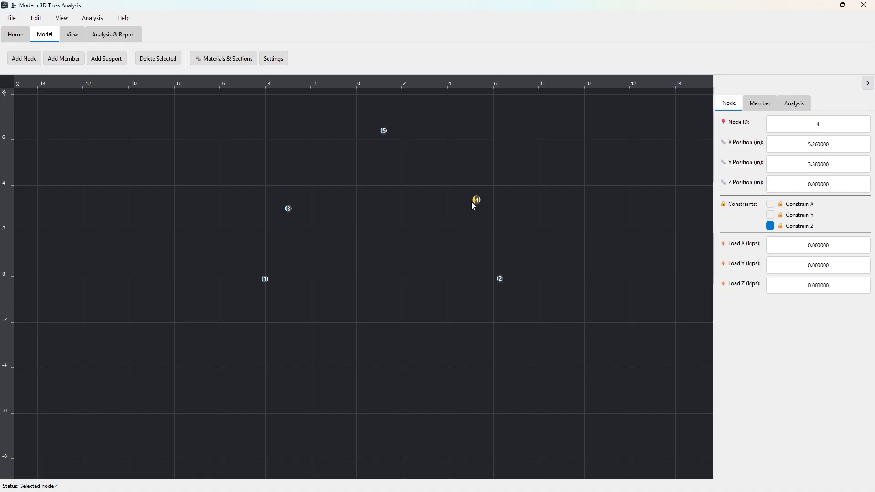
pyautogui.moveTo(479, 200)
pyautogui.mouseDown()
pyautogui.moveTo(463, 207)
pyautogui.moveTo(475, 211)
pyautogui.mouseUp()
# Step: Create four members forming the lower frame: nodes 1 to 2, 1 to 3, 2 to 4 and 3 to 4
pyautogui.press('m')
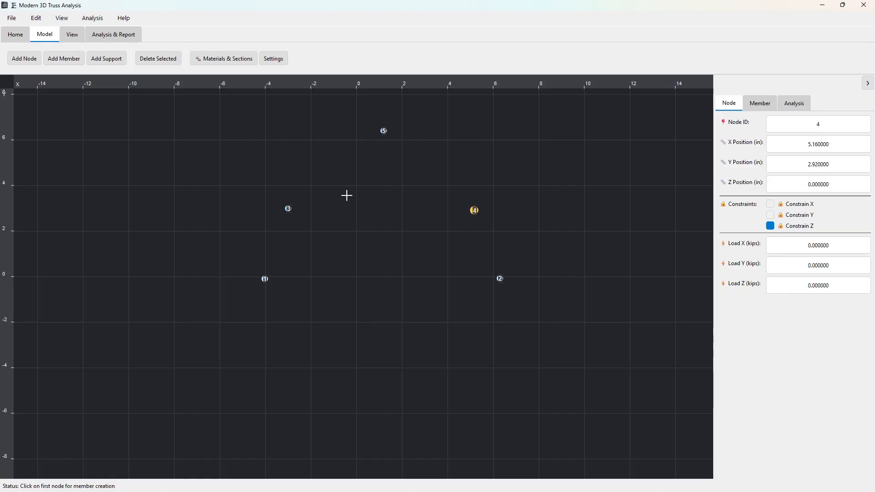
pyautogui.click(265, 278)
pyautogui.click(500, 278)
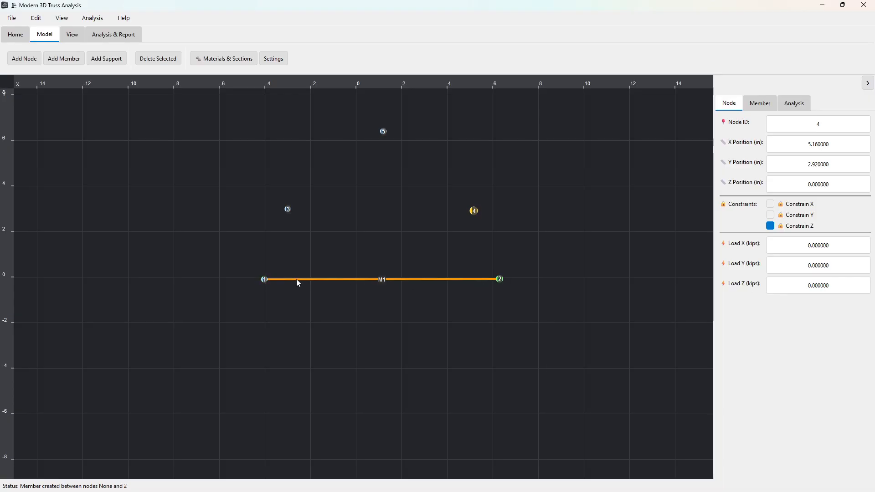
pyautogui.click(268, 274)
pyautogui.click(288, 209)
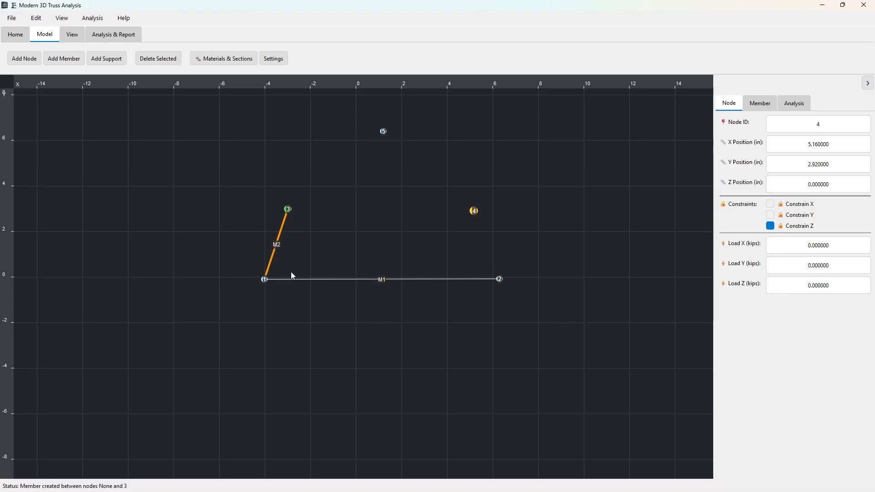
pyautogui.click(500, 279)
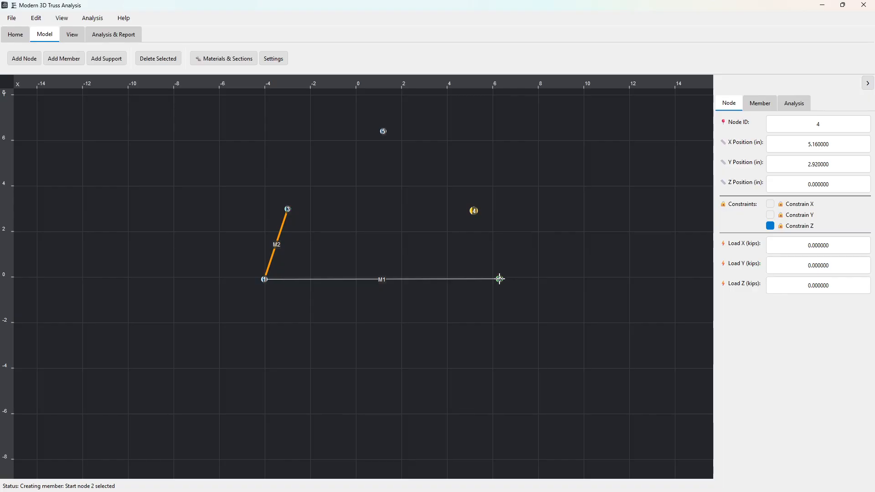
pyautogui.click(475, 211)
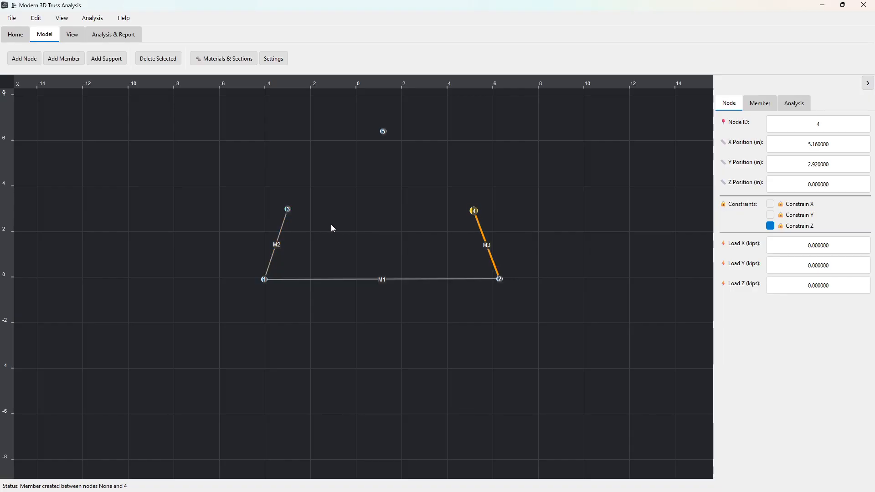
pyautogui.click(287, 210)
pyautogui.click(474, 211)
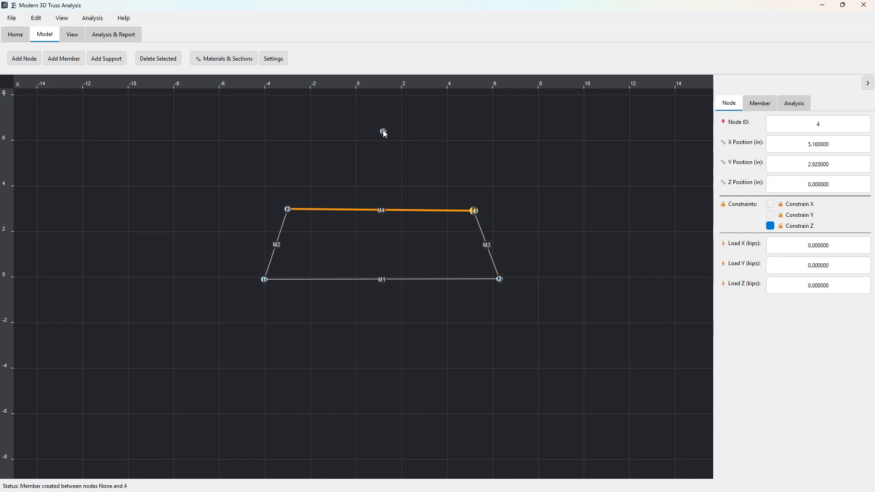
# Step: Connect the apex node 5 with members to each of nodes 1, 2, 3 and 4
pyautogui.click(383, 131)
pyautogui.click(264, 279)
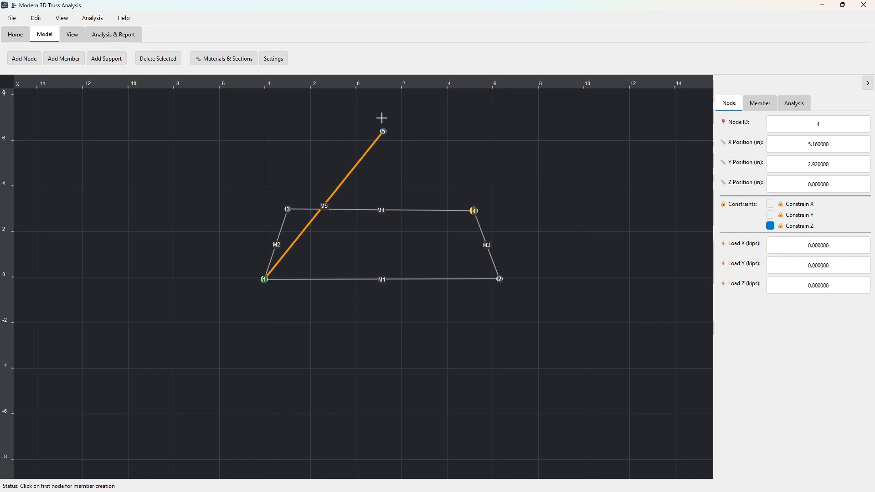
pyautogui.click(383, 131)
pyautogui.click(500, 279)
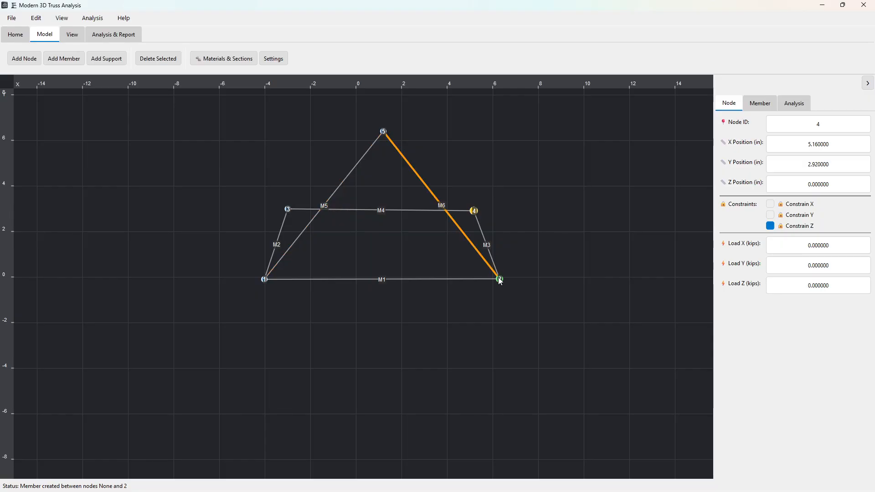
pyautogui.click(384, 131)
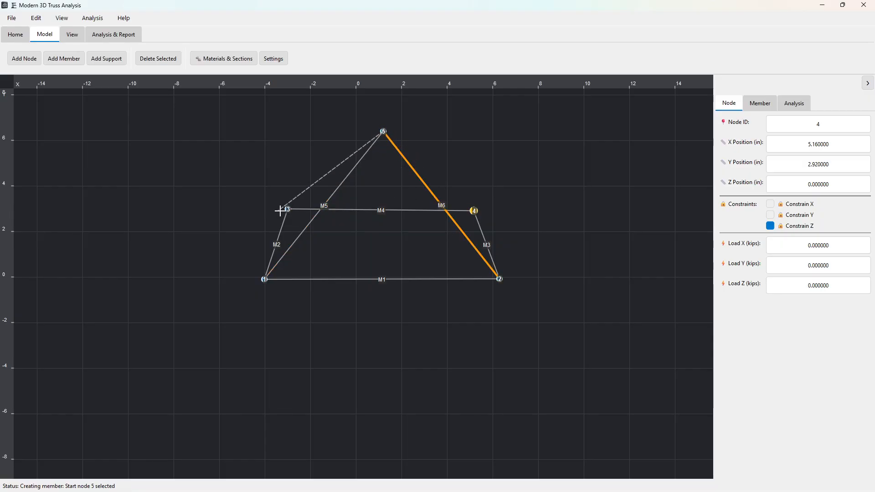
pyautogui.click(288, 210)
pyautogui.click(385, 132)
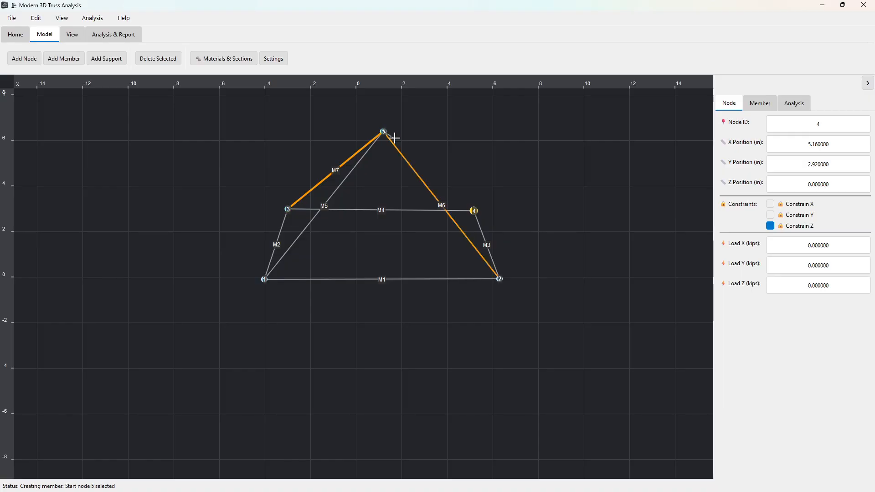
pyautogui.click(475, 212)
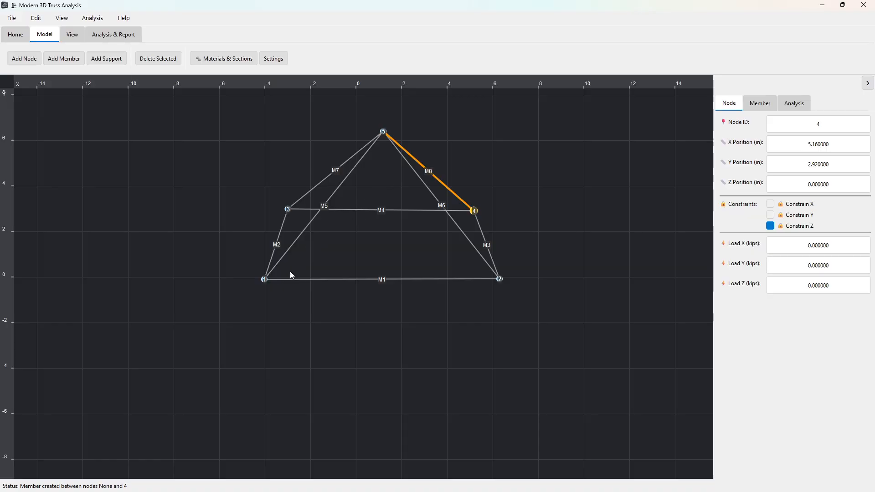
# Step: Move node 1 to the origin (0, 0, 0) and constrain it in X and Y in addition to Z
pyautogui.click(264, 279)
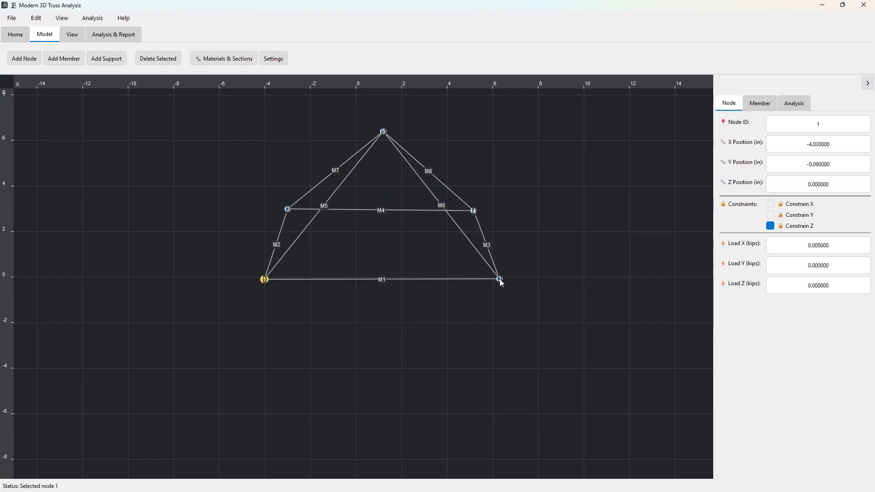
pyautogui.click(499, 280)
pyautogui.moveTo(840, 145); pyautogui.dragTo(795, 144)
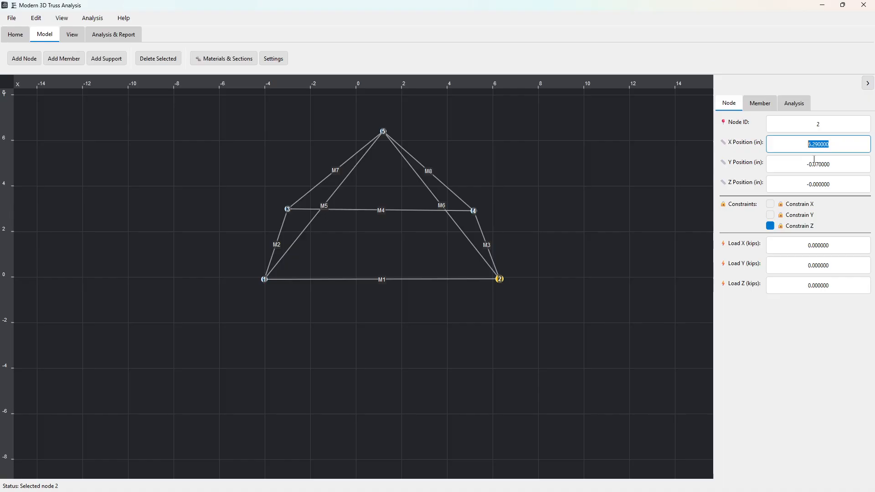
pyautogui.click(265, 280)
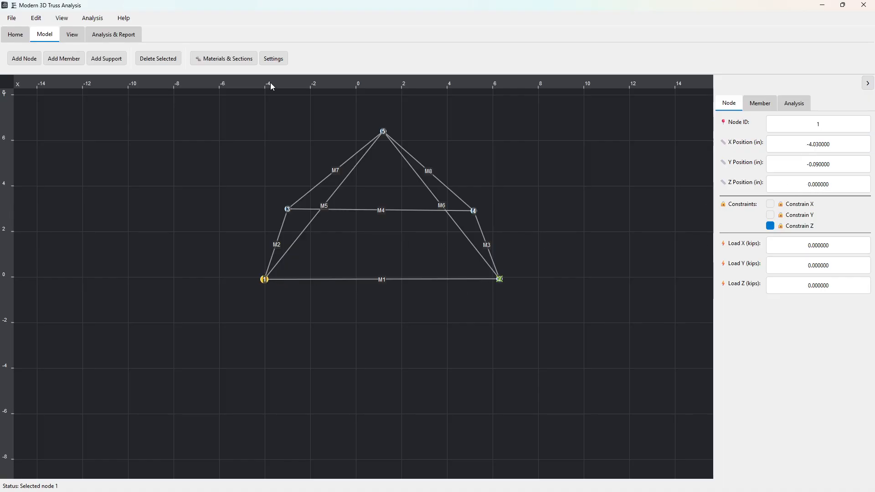
pyautogui.moveTo(269, 282); pyautogui.dragTo(358, 281)
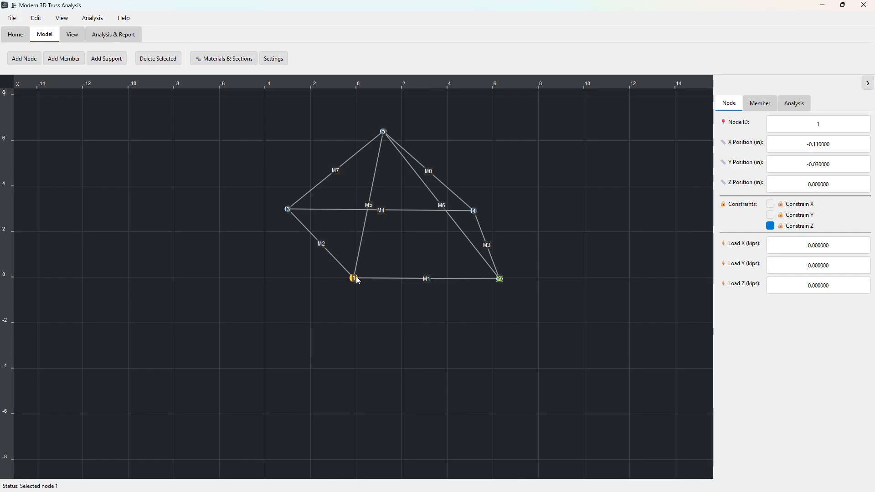
pyautogui.moveTo(354, 280); pyautogui.dragTo(358, 282)
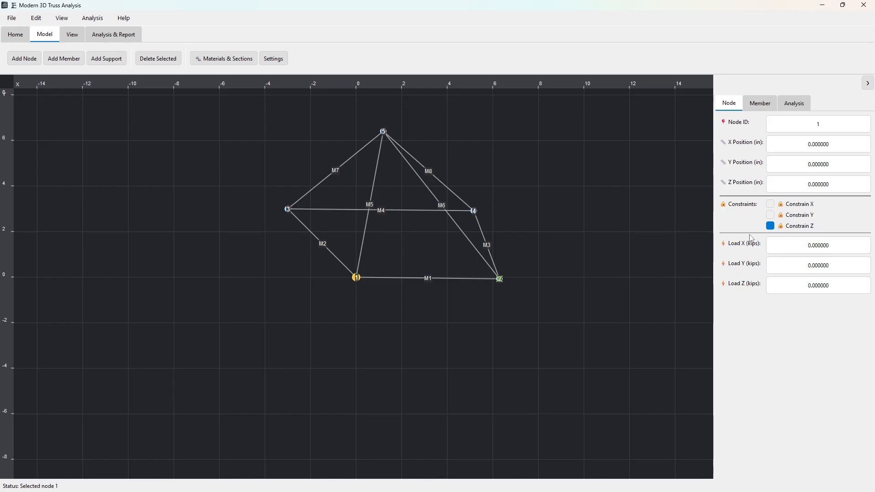
pyautogui.click(770, 216)
pyautogui.click(770, 204)
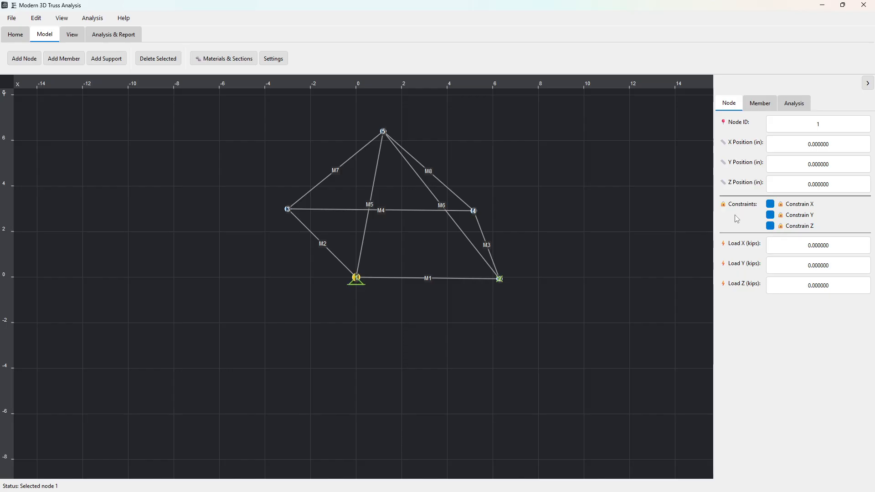
# Step: Set node 3's X position and Y position to 0
pyautogui.click(287, 210)
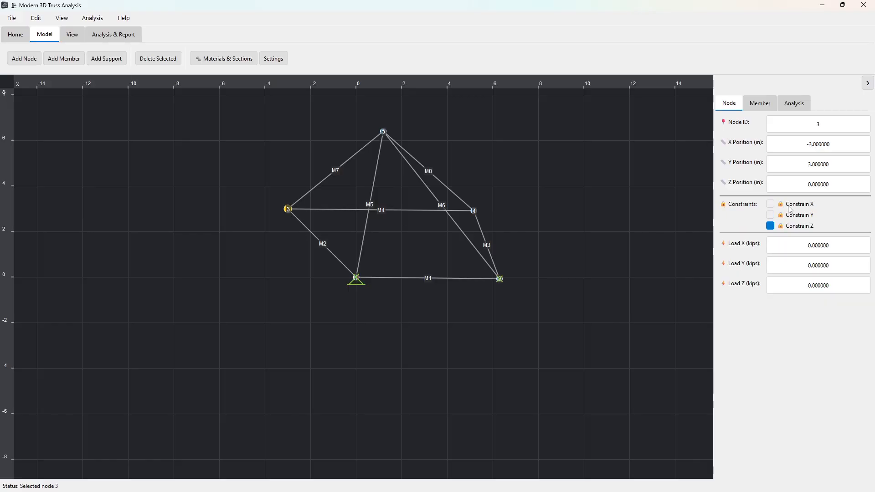
pyautogui.click(786, 142)
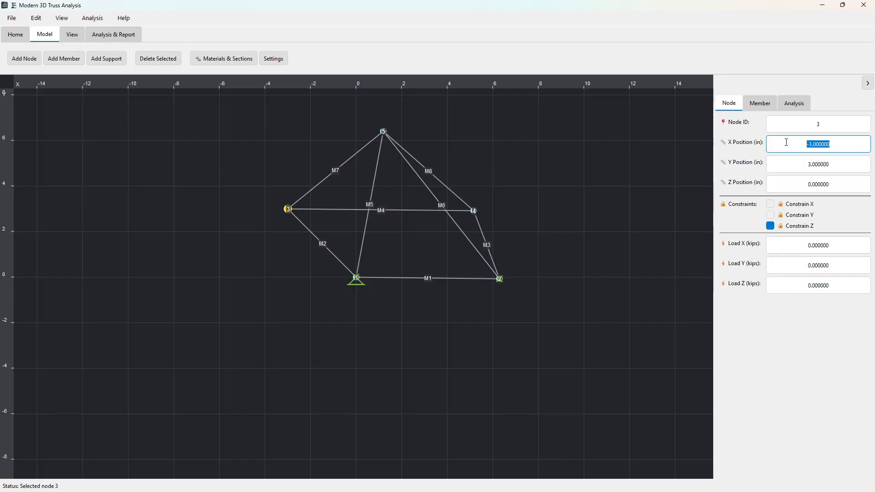
pyautogui.write('0')
pyautogui.click(837, 162)
pyautogui.moveTo(837, 164); pyautogui.dragTo(788, 156)
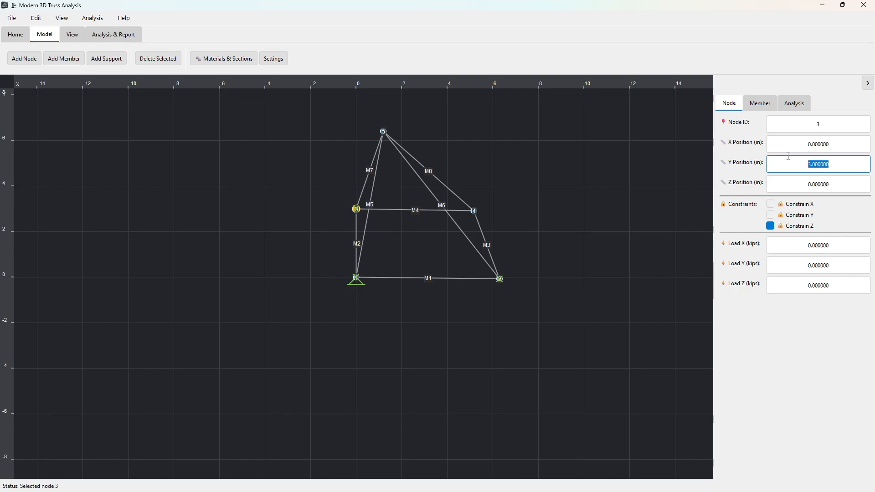
pyautogui.write('0')
# Step: Set node 3's Z position to 10 ft and constrain the node in X and Y in addition to Z
pyautogui.click(836, 185)
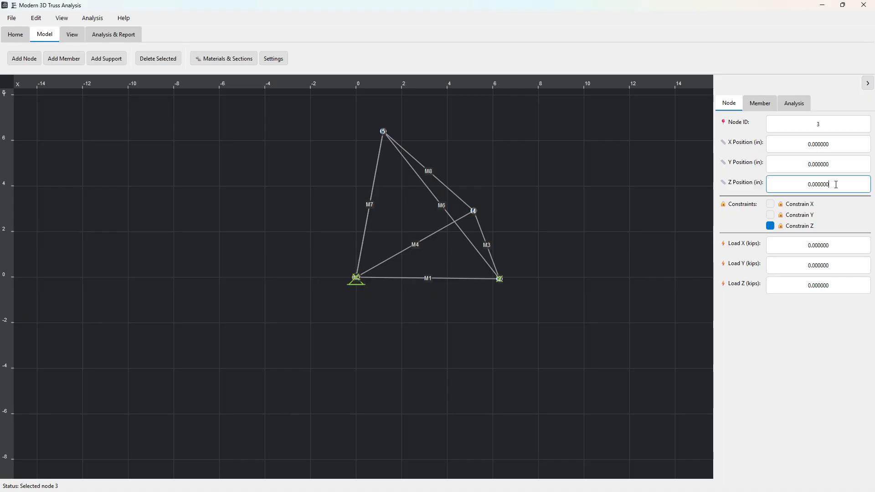
pyautogui.moveTo(837, 185); pyautogui.dragTo(797, 182)
pyautogui.write('10ft')
pyautogui.click(771, 214)
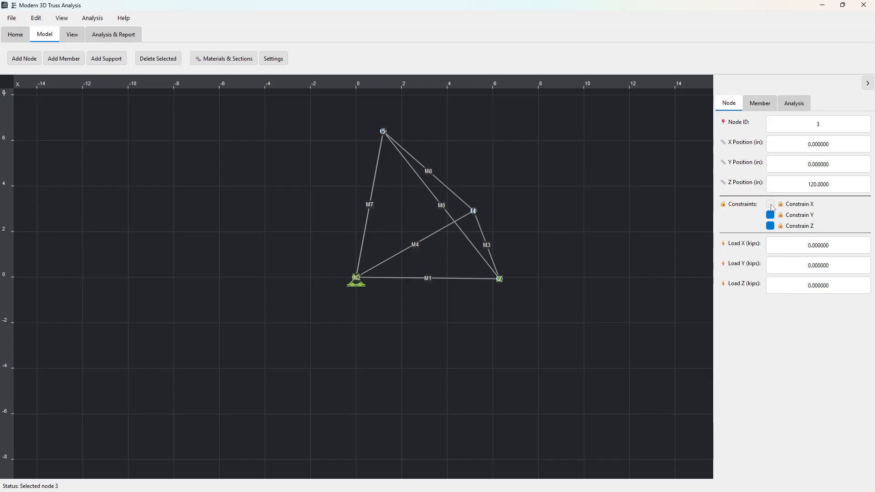
pyautogui.click(770, 204)
# Step: Move node 2 to X 10 ft, Y 0, Z 0 and constrain it in Y in addition to Z
pyautogui.click(500, 279)
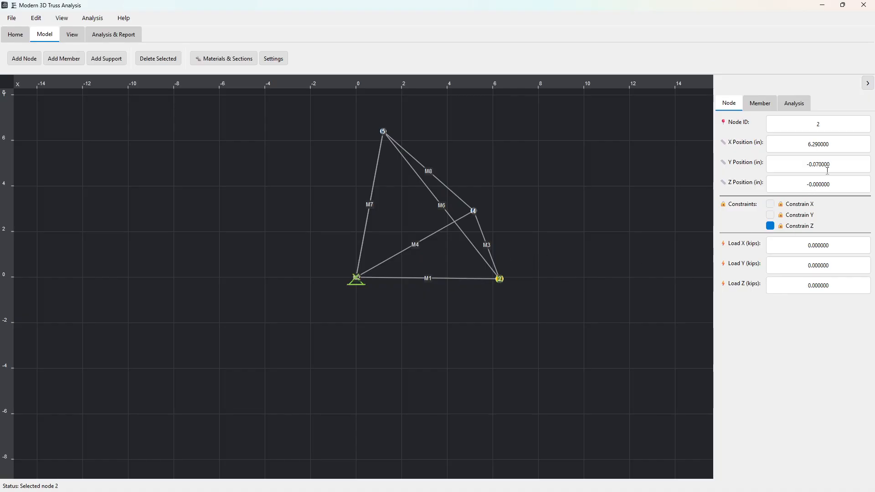
pyautogui.click(805, 146)
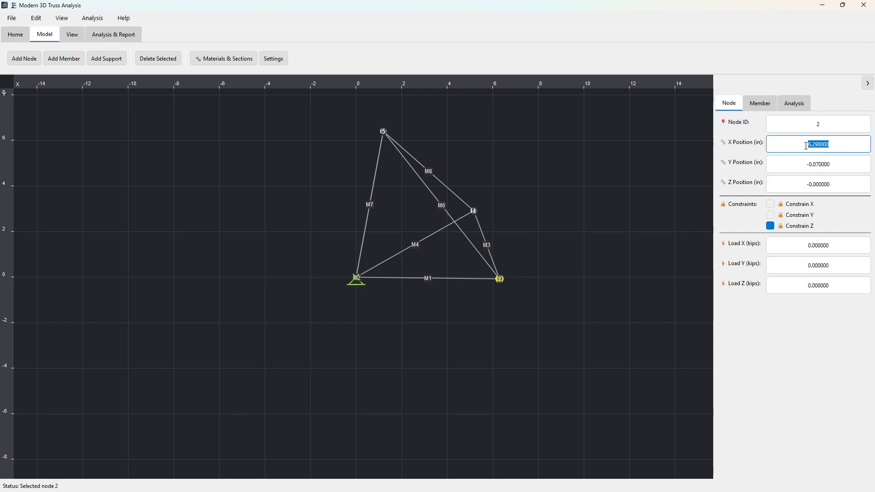
pyautogui.write('10ft')
pyautogui.moveTo(834, 164); pyautogui.dragTo(803, 160)
pyautogui.write('0')
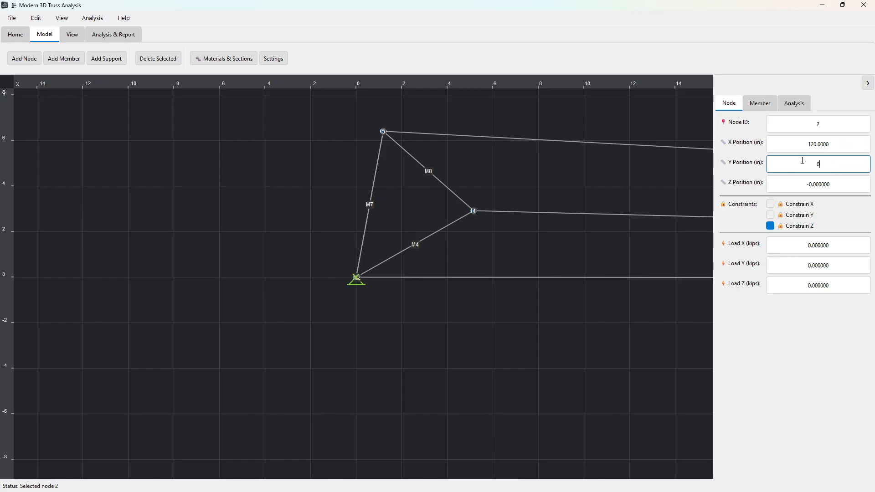
pyautogui.moveTo(834, 187); pyautogui.dragTo(777, 183)
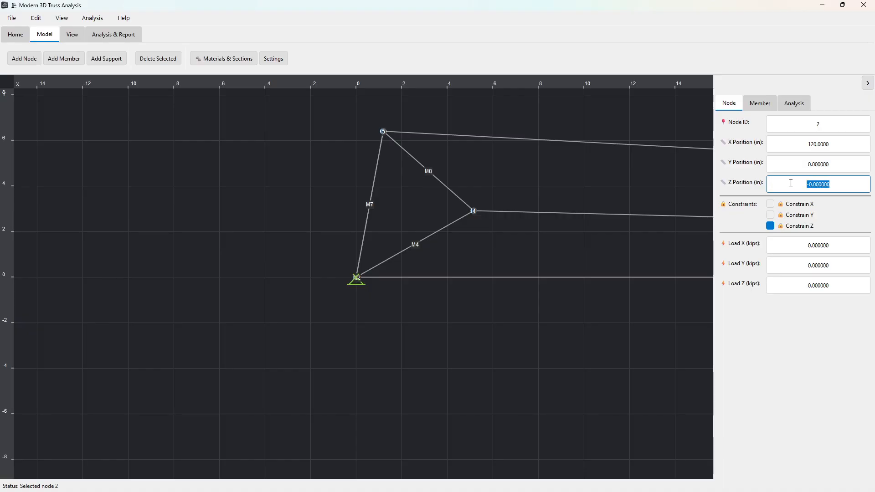
pyautogui.write('0')
pyautogui.click(842, 164)
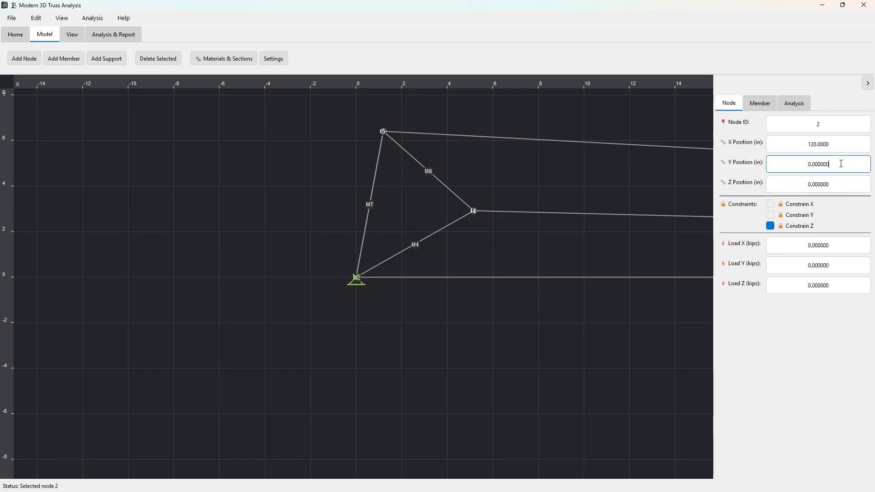
pyautogui.click(771, 216)
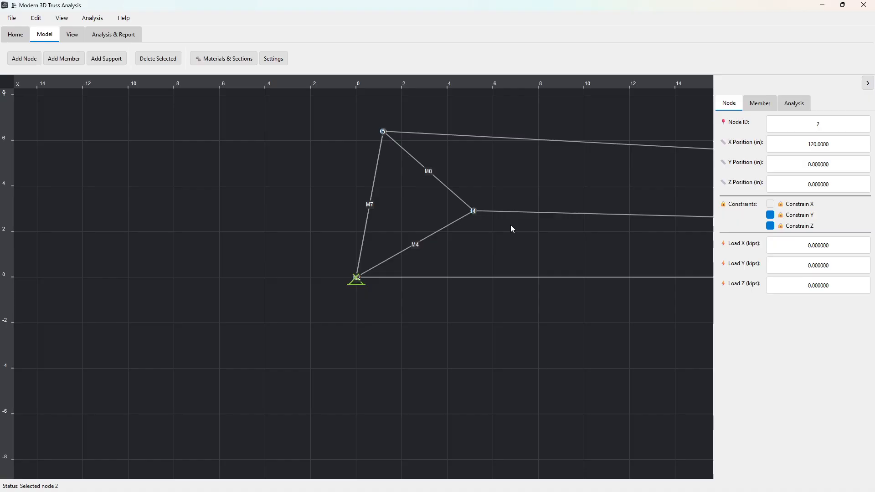
# Step: Fit the truss to the window and examine the node and member layout along the span to node 2
pyautogui.moveTo(584, 239); pyautogui.dragTo(401, 227, button='middle')
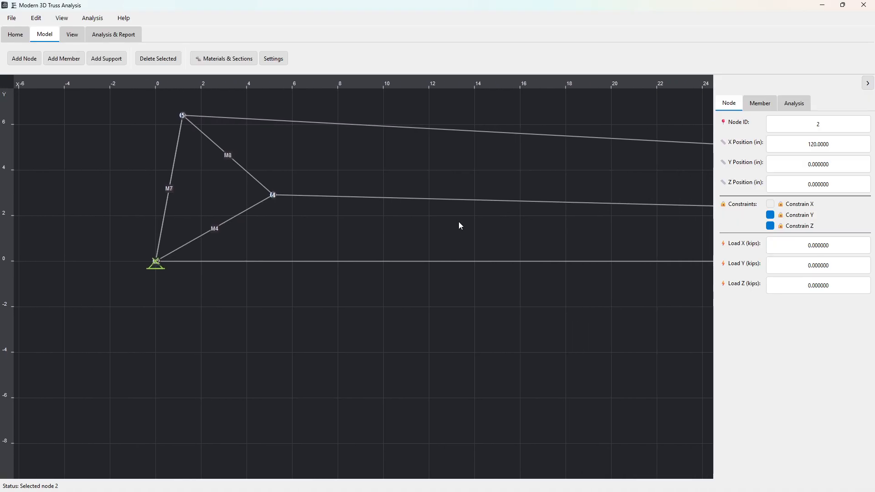
pyautogui.click(72, 34)
pyautogui.click(24, 35)
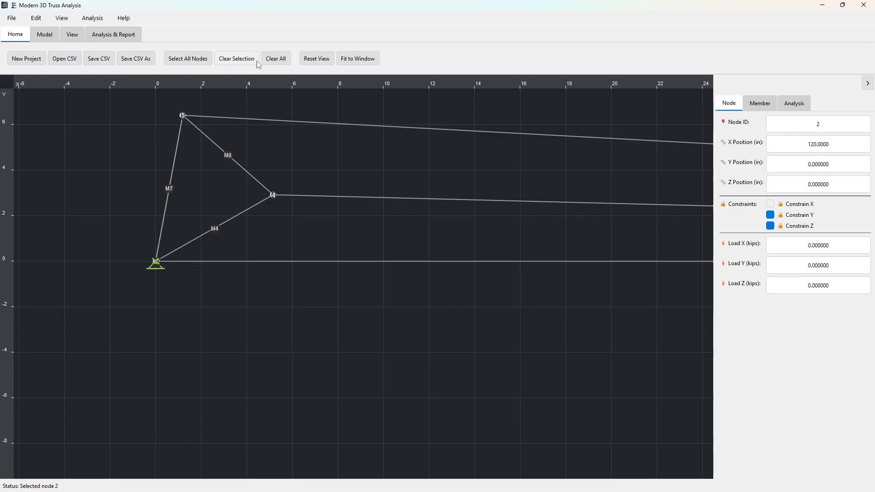
pyautogui.click(358, 59)
pyautogui.scroll(3, 531, 293)
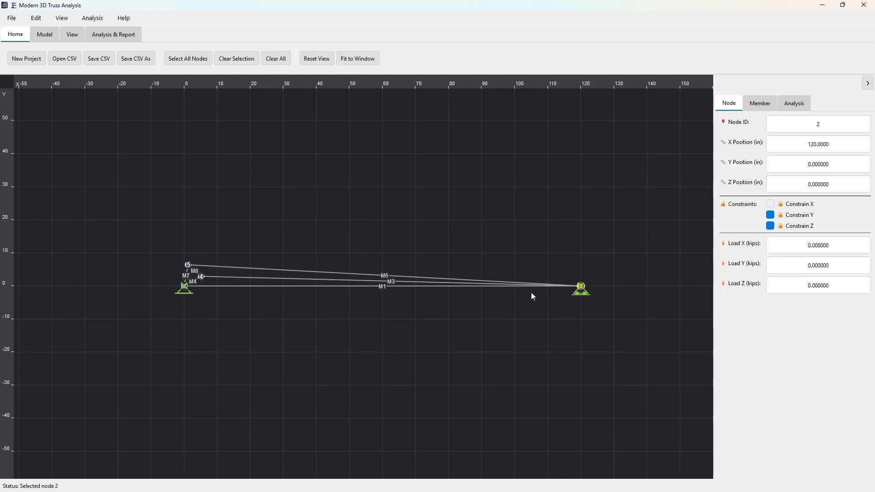
pyautogui.moveTo(593, 319); pyautogui.dragTo(578, 278, button='middle')
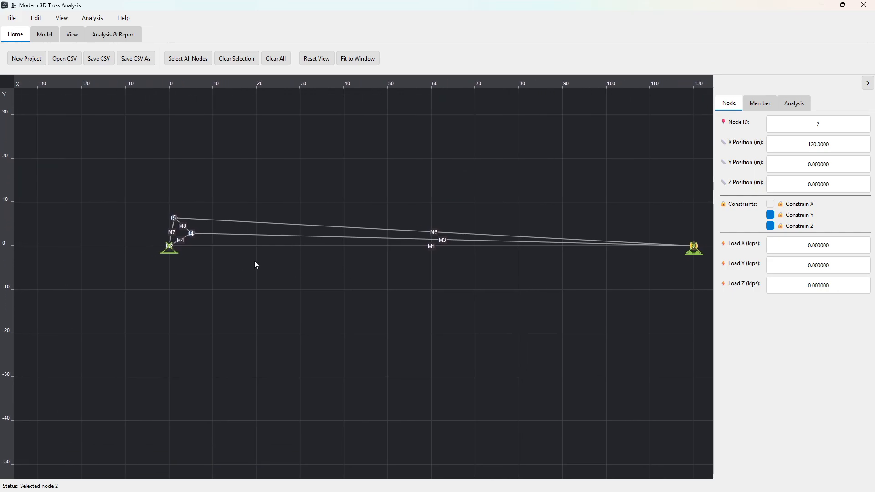
pyautogui.scroll(5, 319, 265)
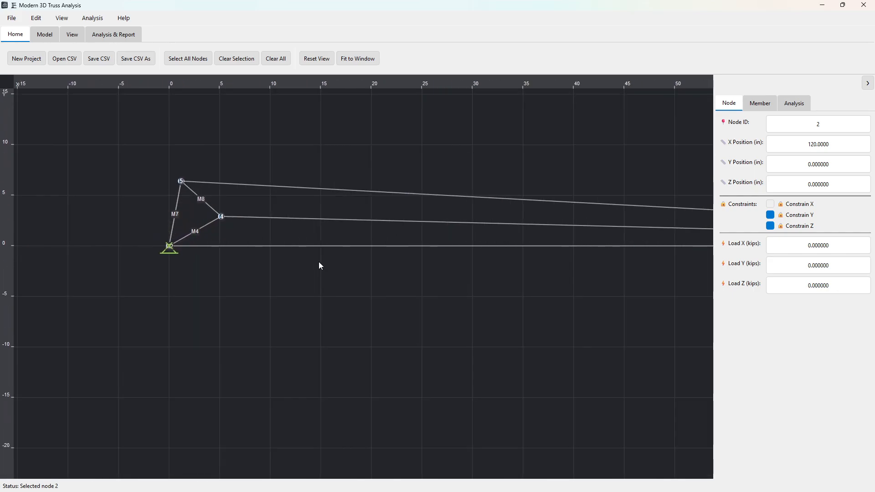
pyautogui.scroll(1, 318, 262)
pyautogui.moveTo(479, 288); pyautogui.dragTo(195, 261, button='middle')
pyautogui.moveTo(393, 269); pyautogui.dragTo(163, 265, button='middle')
pyautogui.moveTo(503, 265); pyautogui.dragTo(460, 265, button='middle')
pyautogui.scroll(-2, 302, 262)
pyautogui.scroll(2, 378, 215)
pyautogui.moveTo(249, 265); pyautogui.dragTo(476, 263, button='middle')
pyautogui.moveTo(214, 263); pyautogui.dragTo(346, 262, button='middle')
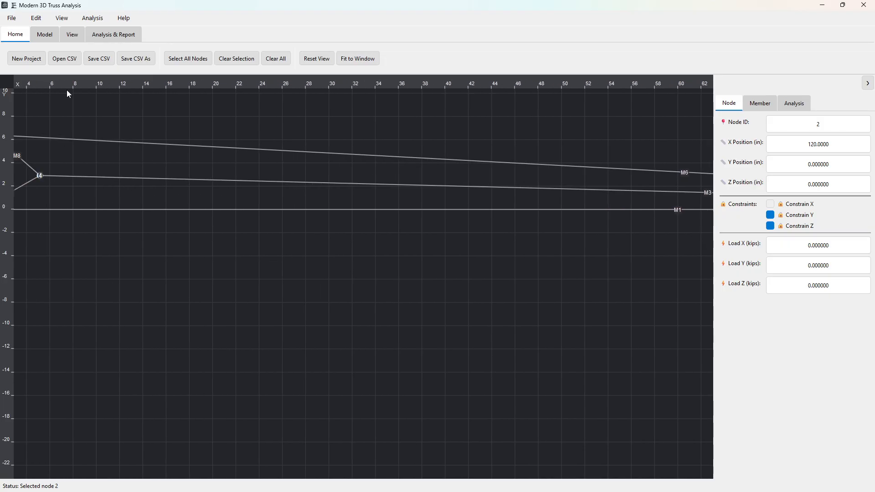
# Step: Set node 4's X position to 10 ft and its Y position to 0
pyautogui.click(357, 58)
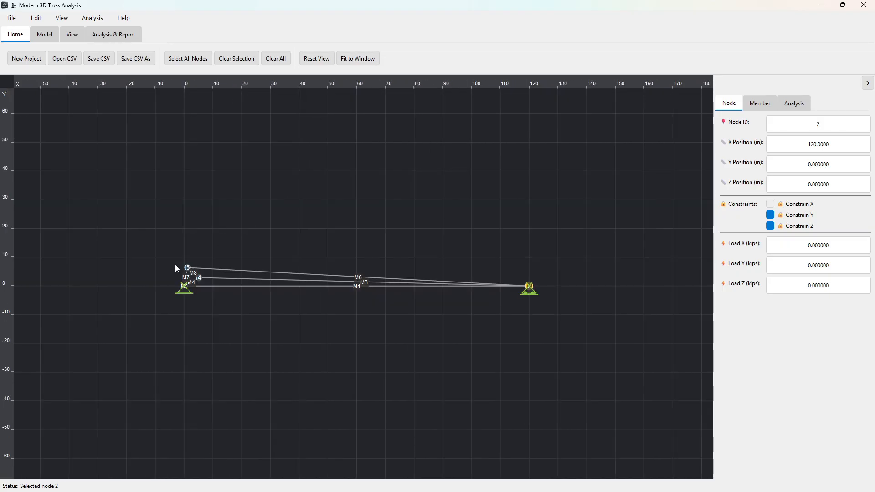
pyautogui.scroll(6, 166, 269)
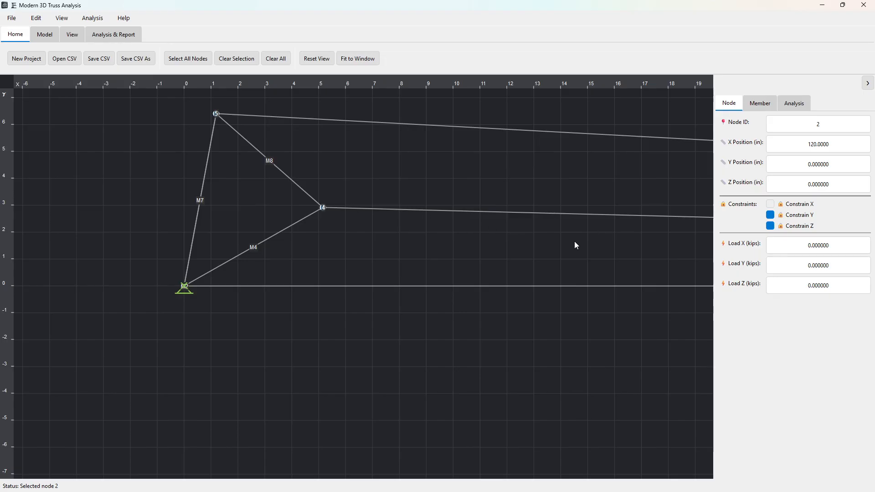
pyautogui.moveTo(575, 245); pyautogui.dragTo(487, 234, button='middle')
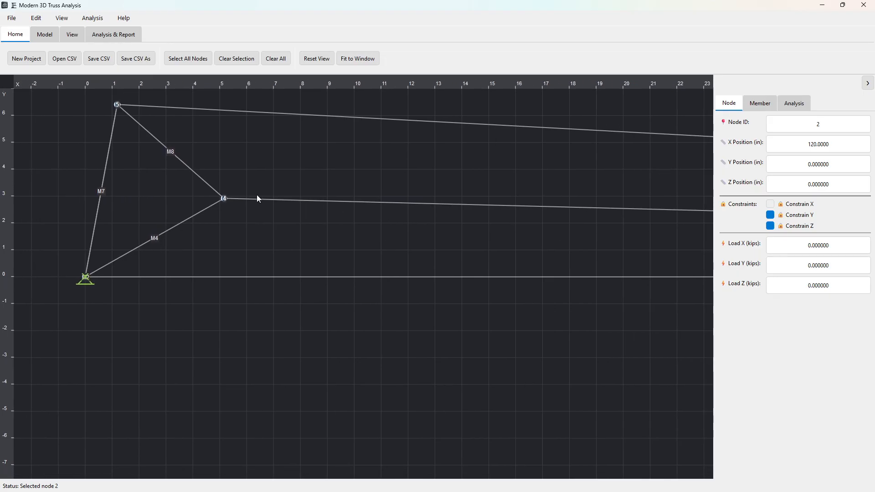
pyautogui.click(225, 200)
pyautogui.moveTo(830, 148); pyautogui.dragTo(773, 143)
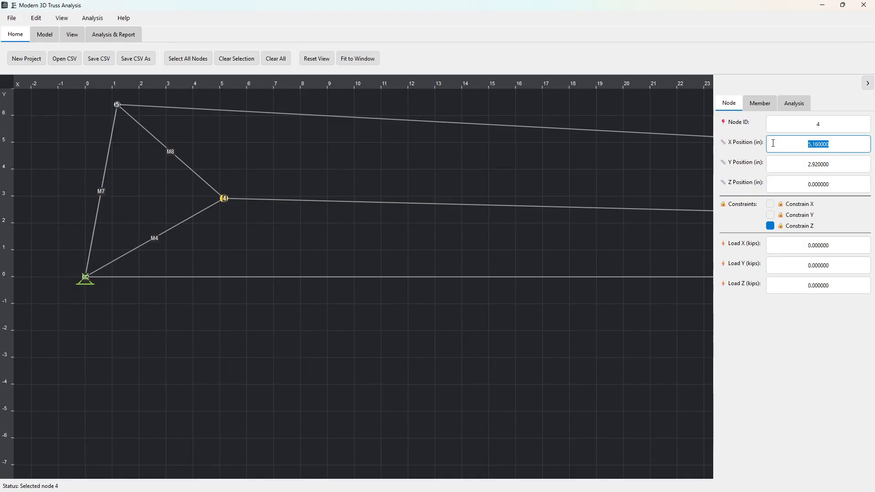
pyautogui.write('10ft')
pyautogui.click(842, 165)
pyautogui.moveTo(842, 164); pyautogui.dragTo(794, 164)
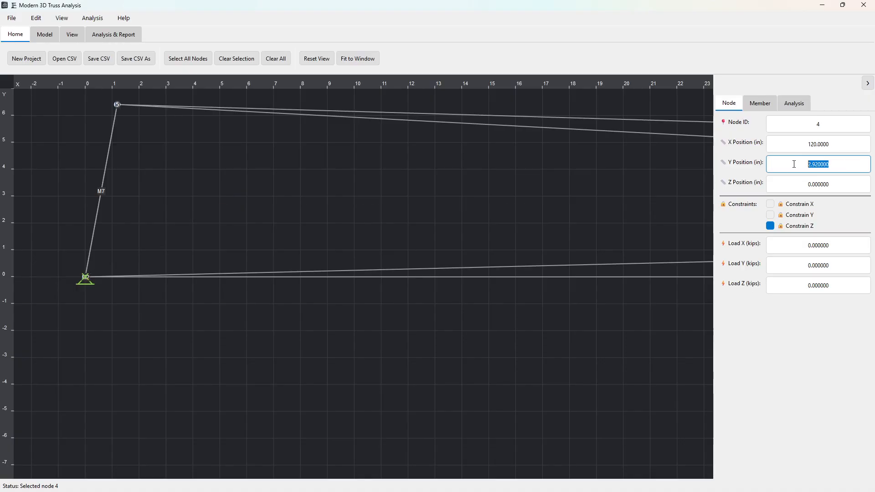
pyautogui.write('0')
# Step: Set node 4's Z position to 10 ft and constrain the node in Y in addition to Z
pyautogui.moveTo(838, 185); pyautogui.dragTo(794, 185)
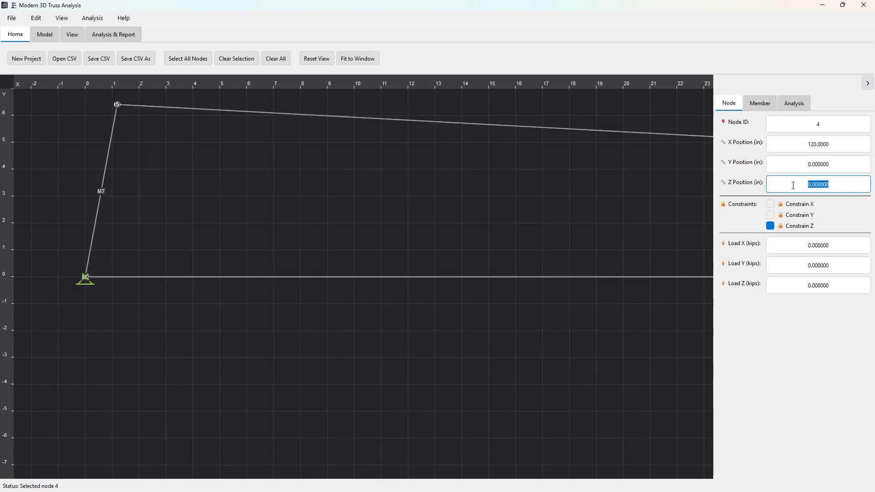
pyautogui.write('10ft')
pyautogui.click(819, 169)
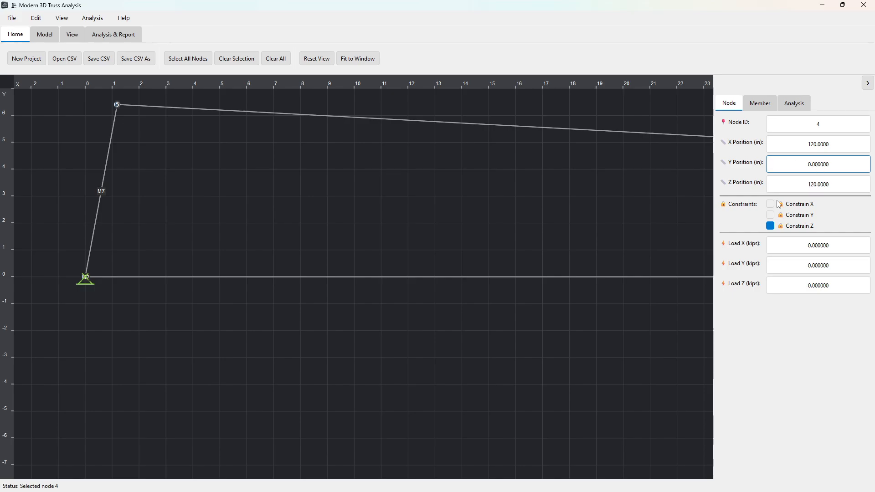
pyautogui.click(792, 216)
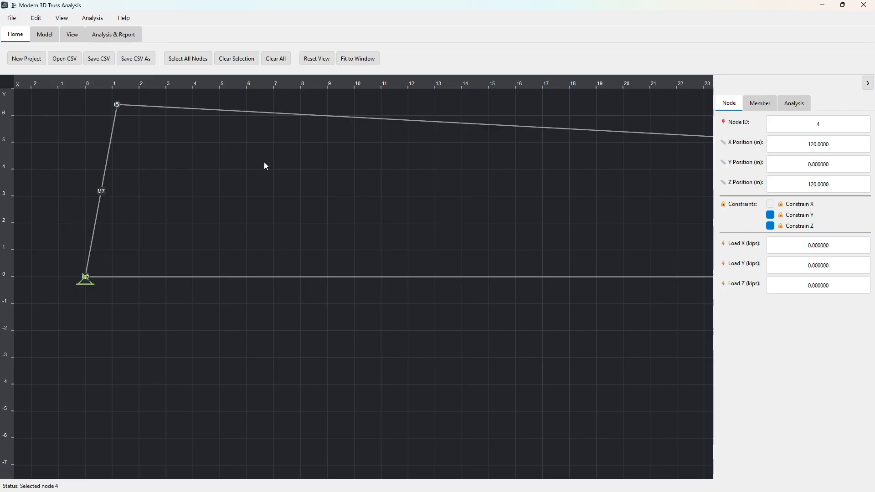
# Step: Set the apex node 5's X position to 5 ft and its Y position to 60 in
pyautogui.click(118, 105)
pyautogui.moveTo(828, 148); pyautogui.dragTo(810, 145)
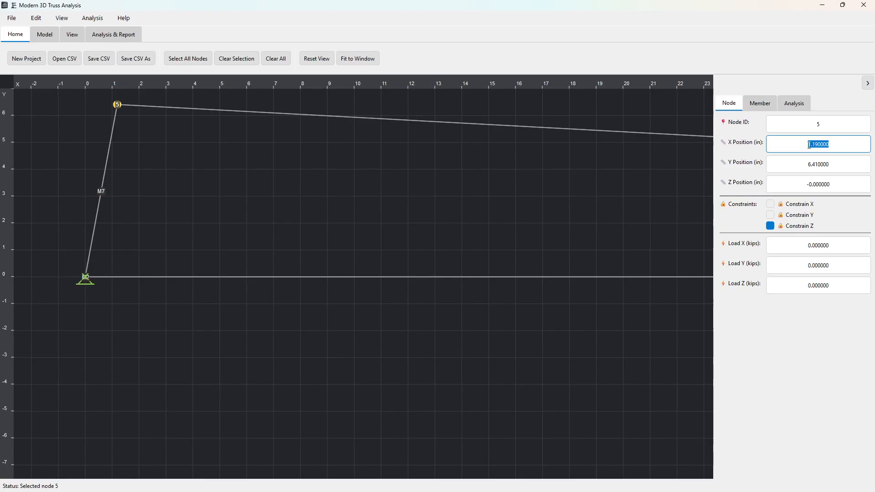
pyautogui.write('5ft')
pyautogui.click(836, 164)
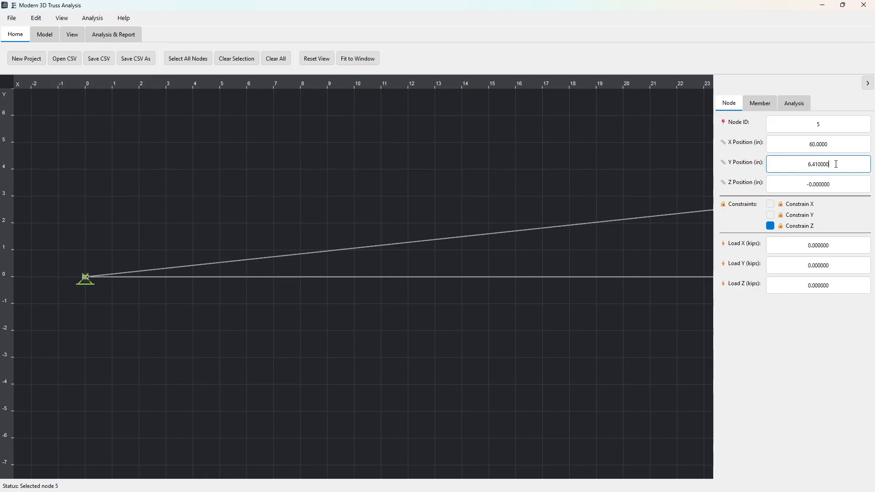
pyautogui.moveTo(813, 164); pyautogui.dragTo(791, 164)
pyautogui.moveTo(845, 167); pyautogui.dragTo(799, 166)
pyautogui.write('60')
# Step: Set node 5's Z position to 60 in and release its Z constraint
pyautogui.moveTo(834, 185); pyautogui.dragTo(796, 184)
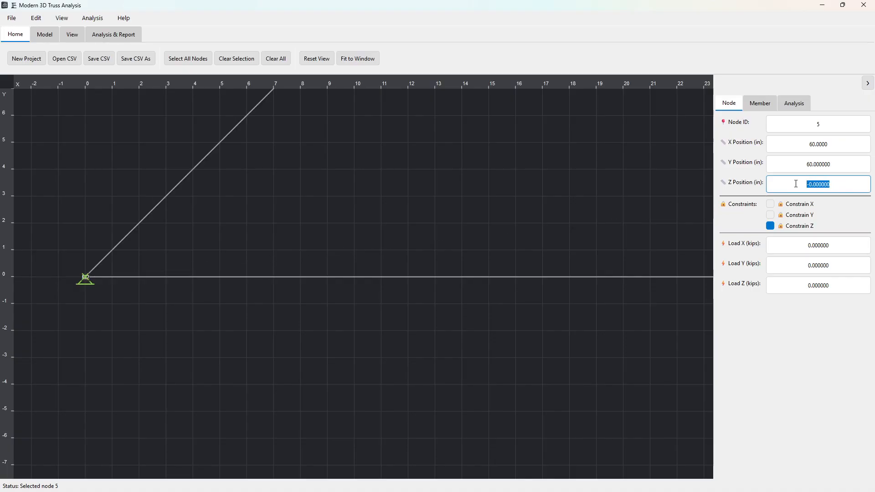
pyautogui.write('60')
pyautogui.click(771, 228)
pyautogui.click(771, 227)
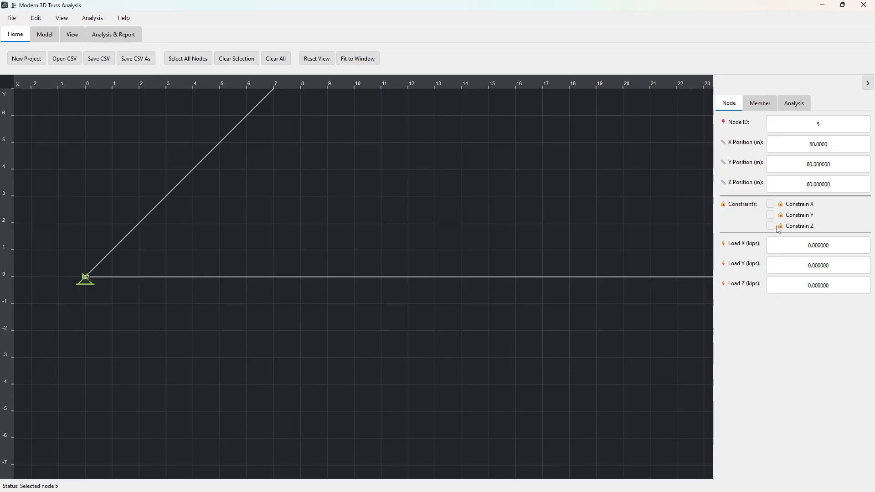
# Step: Fit the truss to the window and examine it in the XZ top, both isometric and XY front views
pyautogui.click(357, 60)
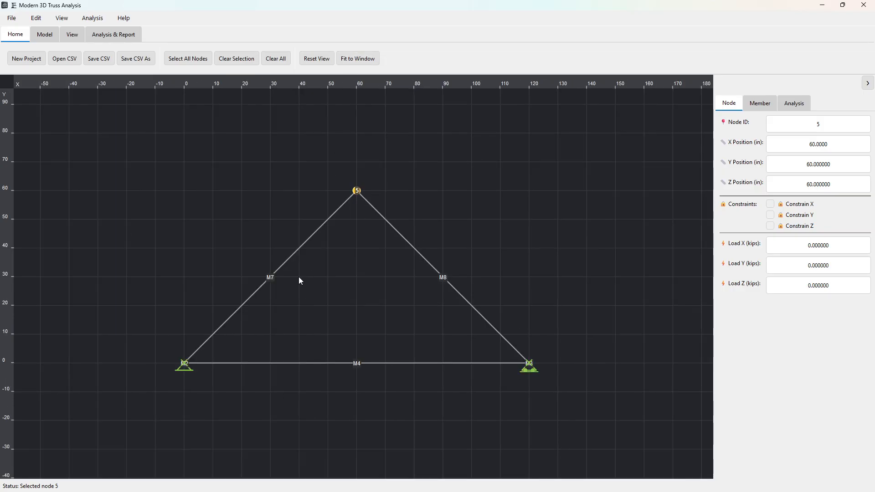
pyautogui.click(72, 35)
pyautogui.click(25, 59)
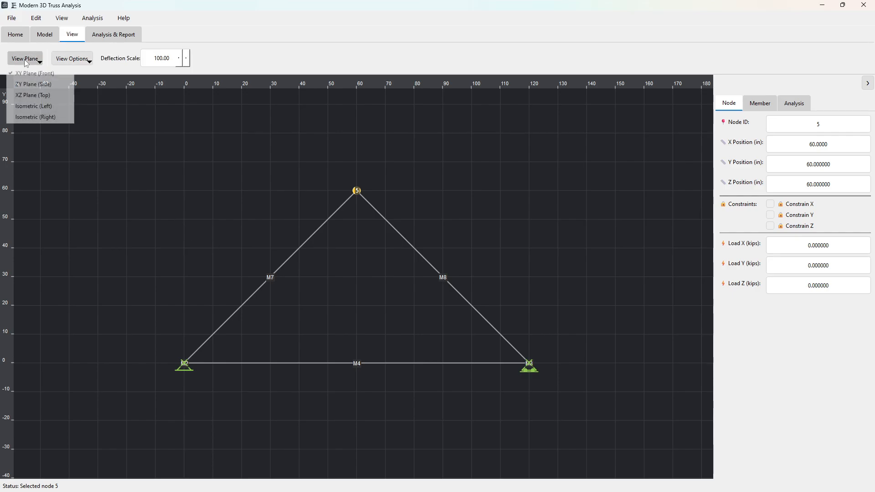
pyautogui.click(21, 96)
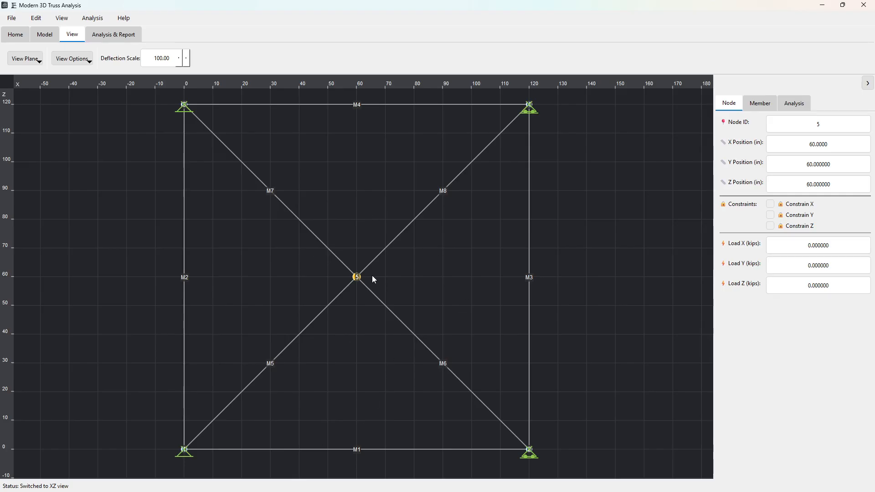
pyautogui.click(37, 62)
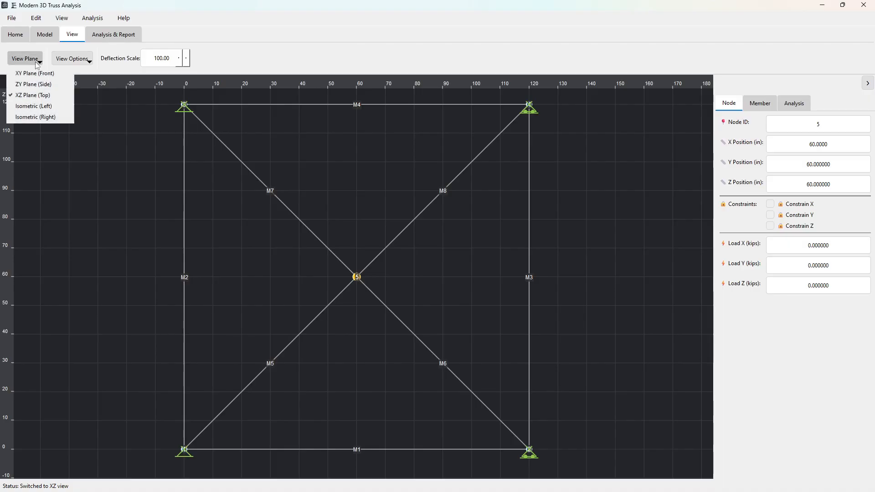
pyautogui.click(27, 110)
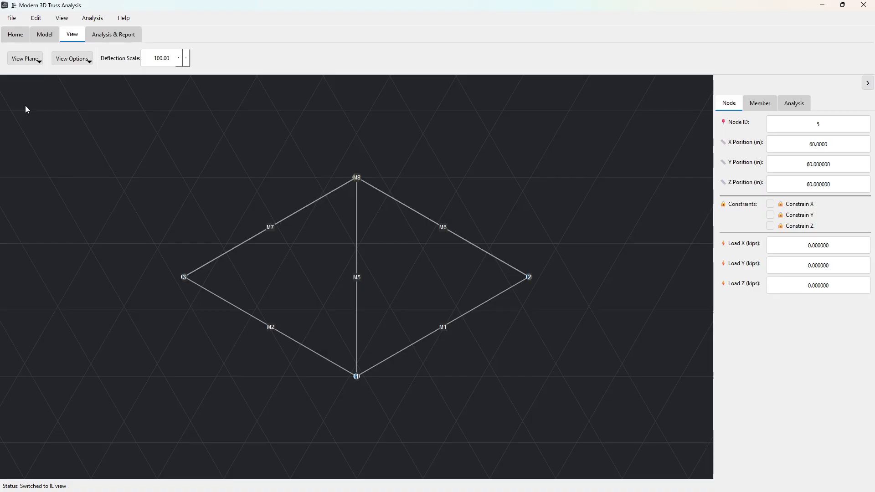
pyautogui.click(35, 63)
pyautogui.click(35, 117)
pyautogui.click(29, 62)
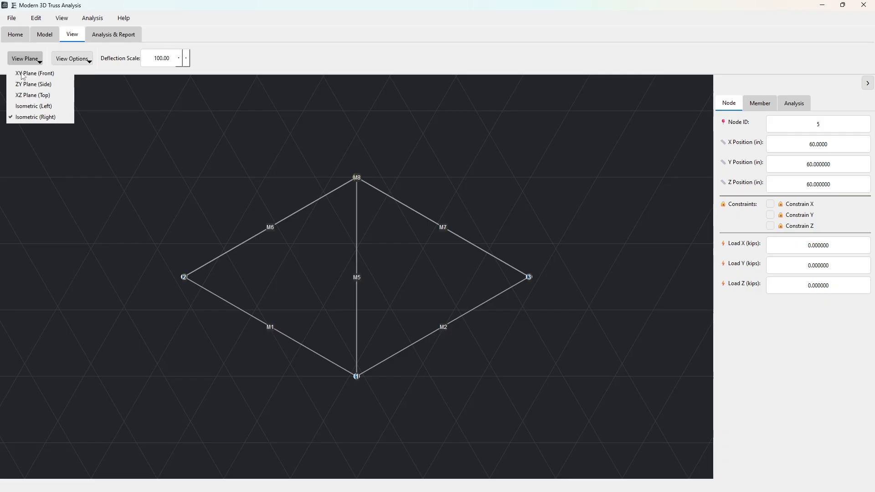
pyautogui.click(23, 74)
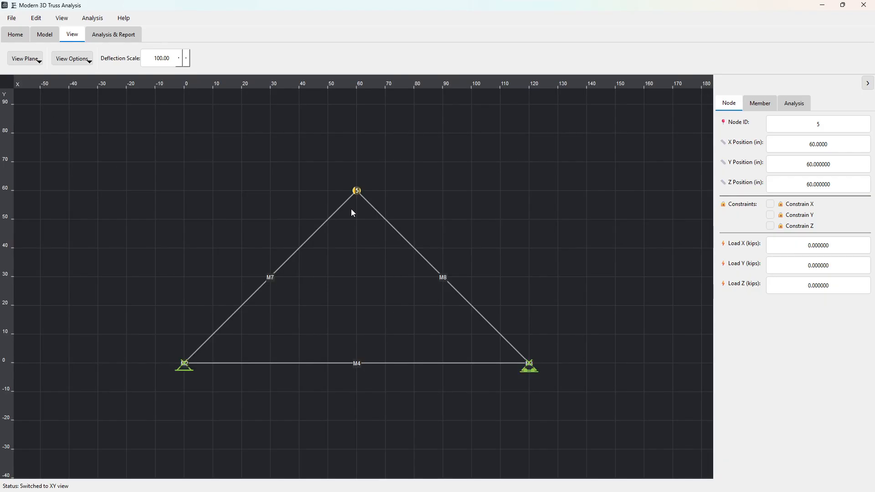
# Step: Review the analysis options and inspect the general member properties of the inclined member between nodes 5 and 2
pyautogui.click(761, 106)
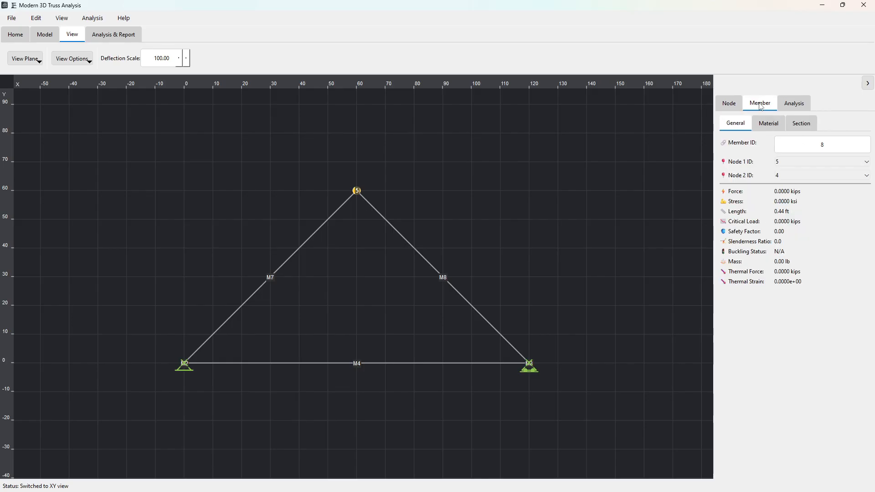
pyautogui.click(796, 104)
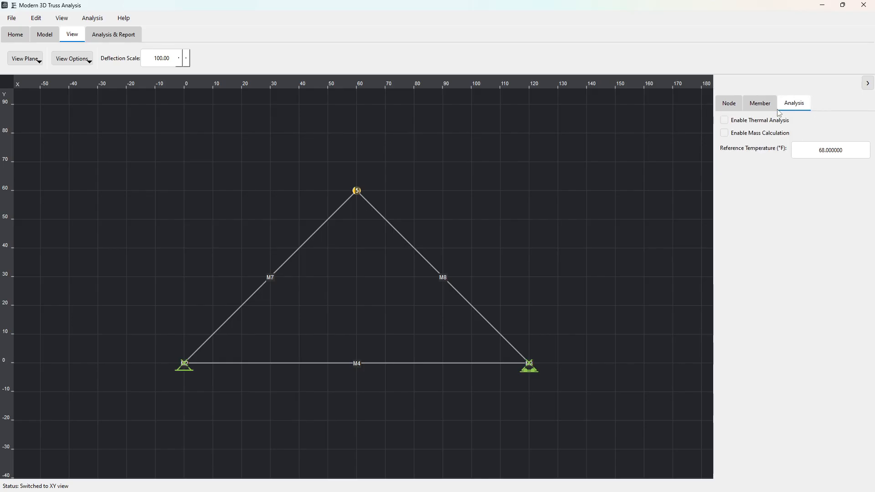
pyautogui.click(754, 121)
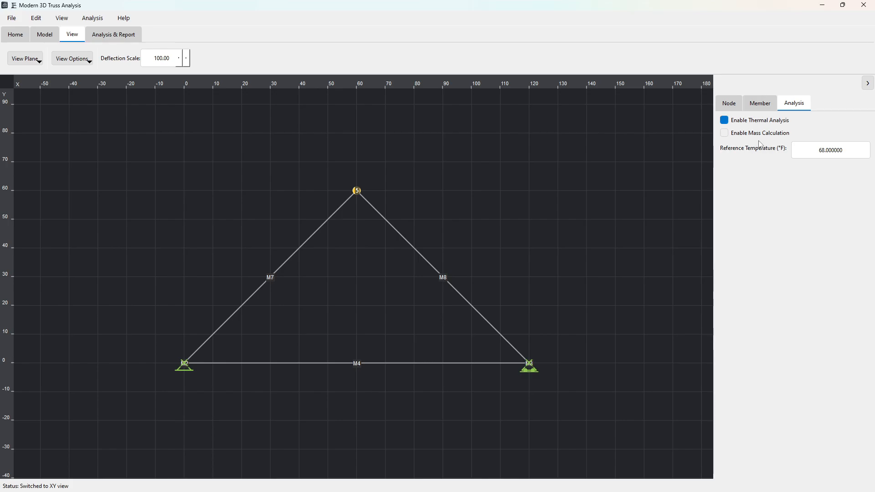
pyautogui.click(761, 104)
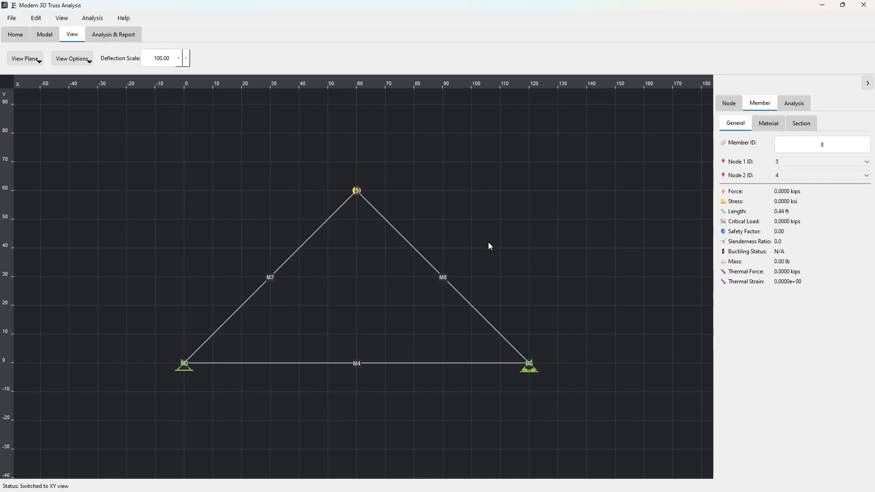
pyautogui.click(458, 295)
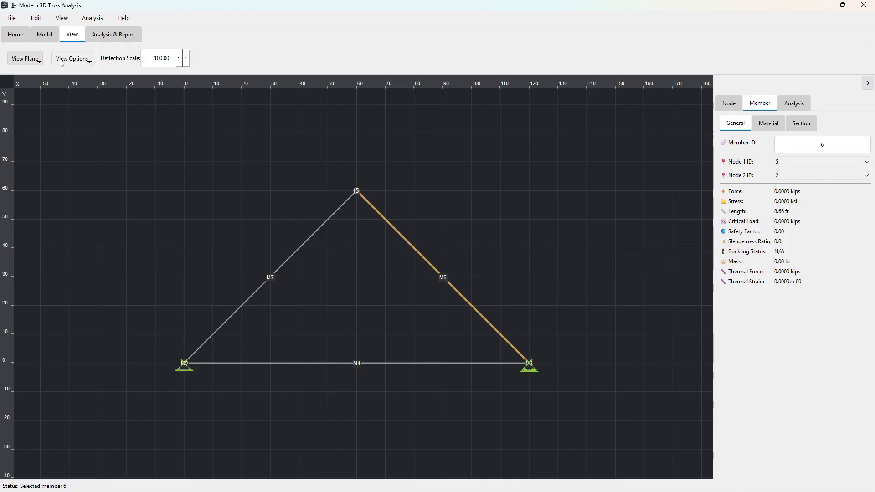
# Step: Show the truss in the XZ top view and inspect the material properties of the member between nodes 1 and 2
pyautogui.click(25, 59)
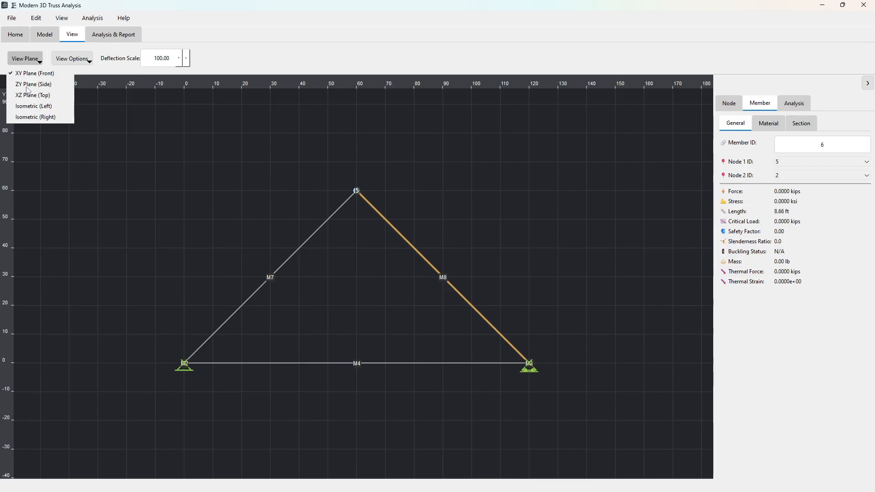
pyautogui.click(24, 96)
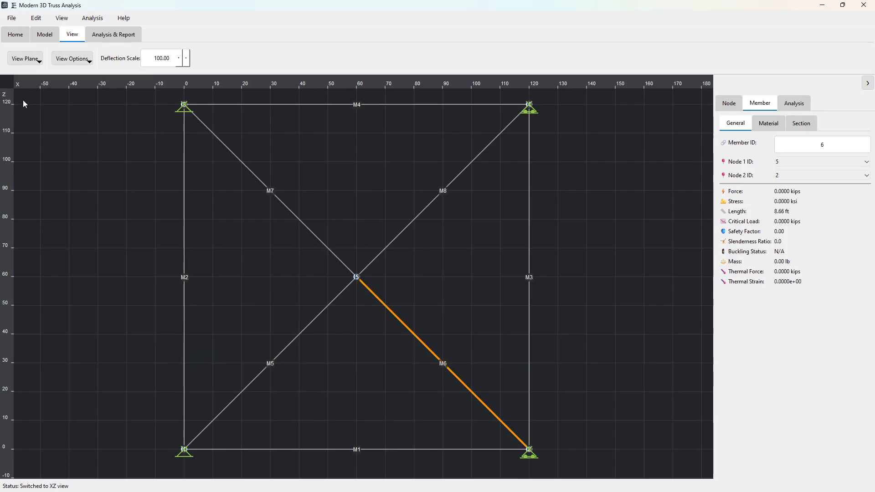
pyautogui.click(373, 449)
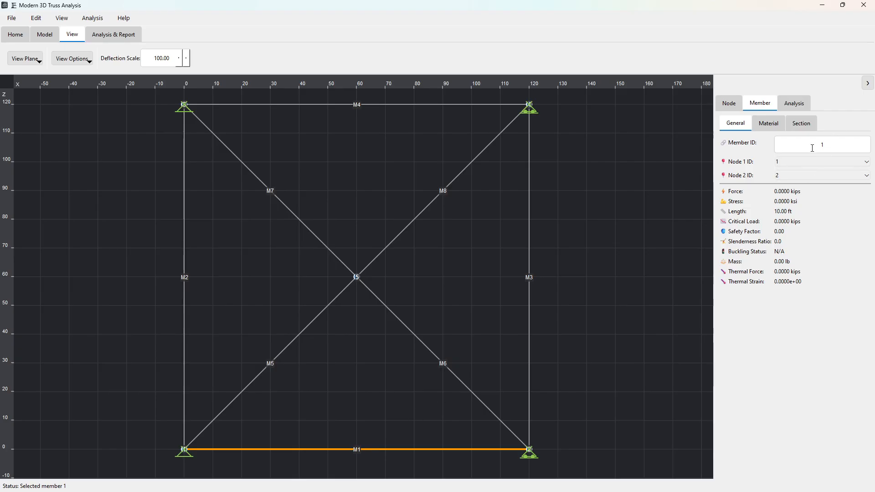
pyautogui.click(782, 123)
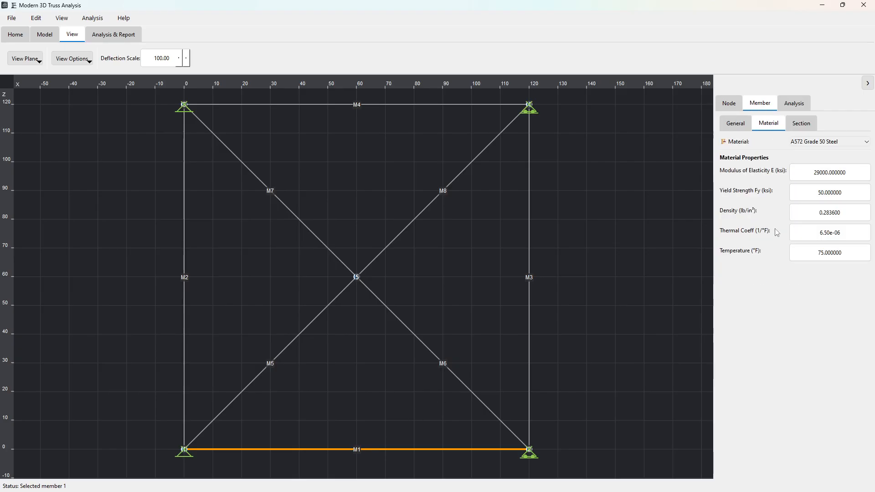
pyautogui.moveTo(843, 253); pyautogui.dragTo(818, 253)
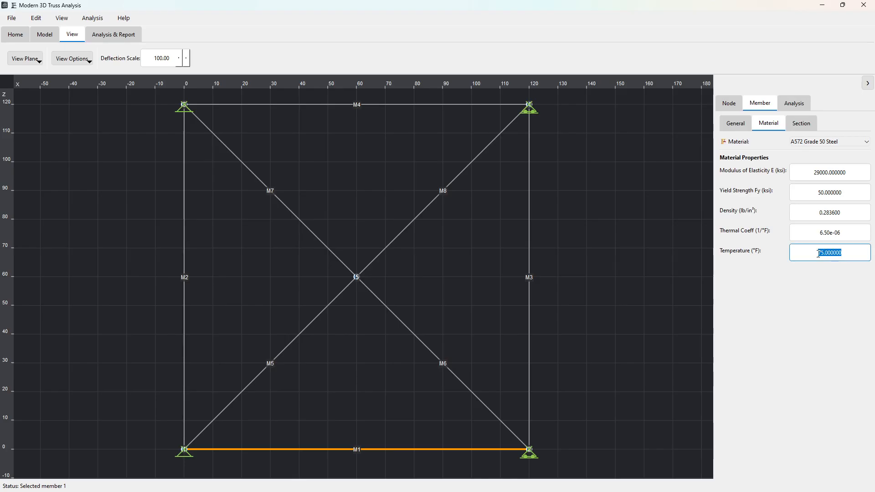
# Step: Compare the thermal analysis reference temperature with the temperature assigned to member 1
pyautogui.click(802, 107)
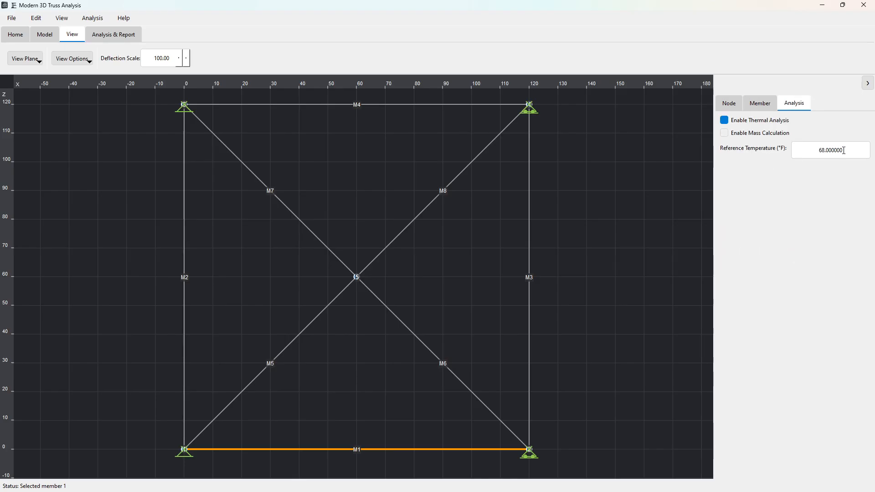
pyautogui.moveTo(843, 150); pyautogui.dragTo(791, 154)
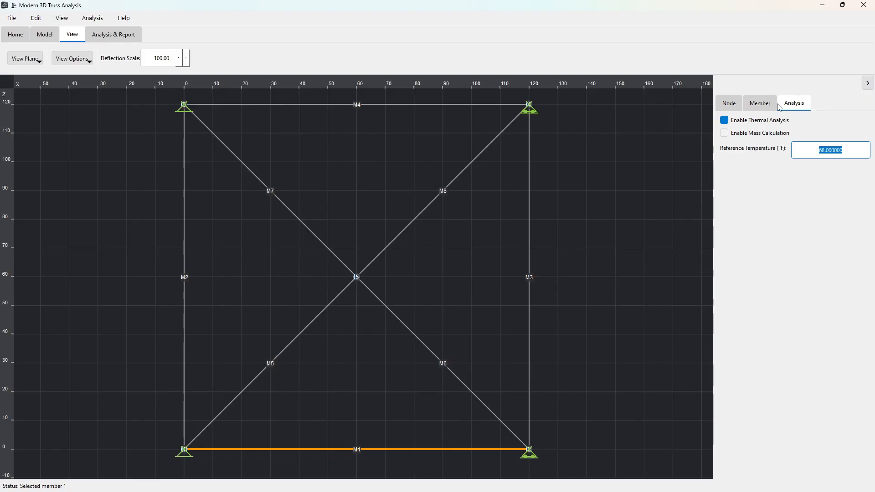
pyautogui.click(759, 104)
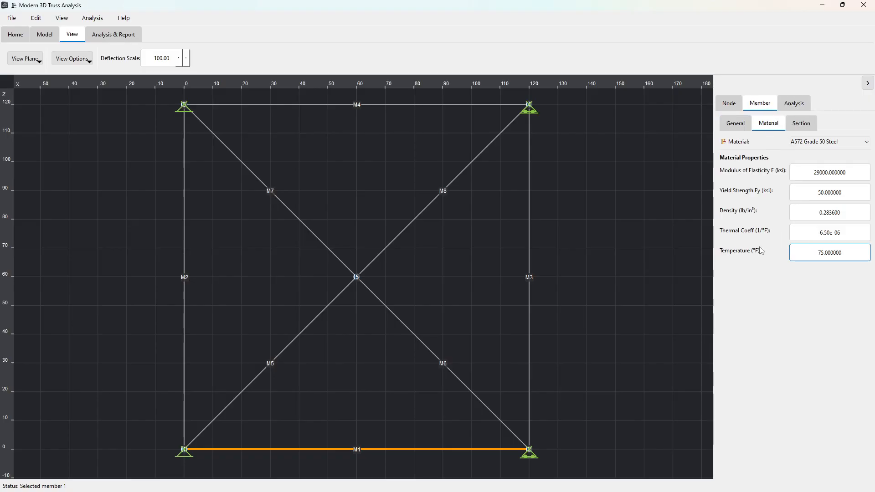
pyautogui.doubleClick(848, 253)
pyautogui.moveTo(824, 253); pyautogui.dragTo(822, 253)
# Step: Examine the thermal coefficient and density of member 1's material
pyautogui.tripleClick(849, 234)
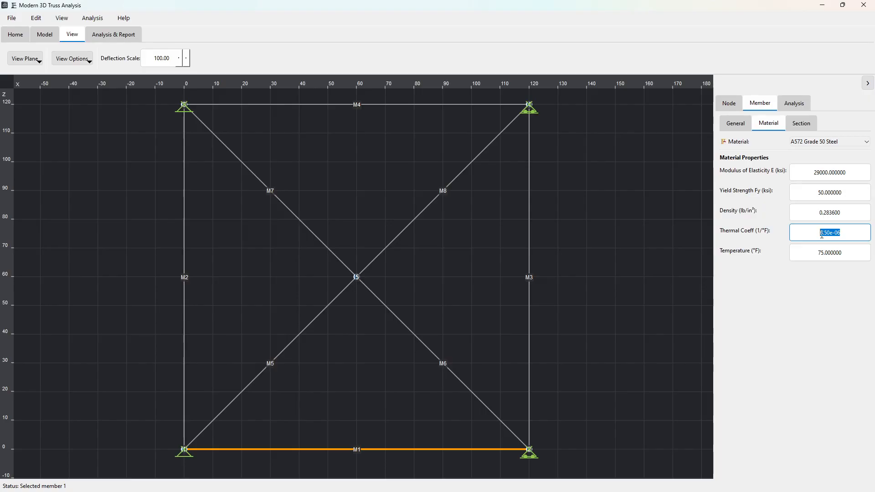
pyautogui.click(845, 232)
pyautogui.moveTo(848, 232); pyautogui.dragTo(822, 232)
pyautogui.click(844, 234)
pyautogui.moveTo(843, 233); pyautogui.dragTo(743, 217)
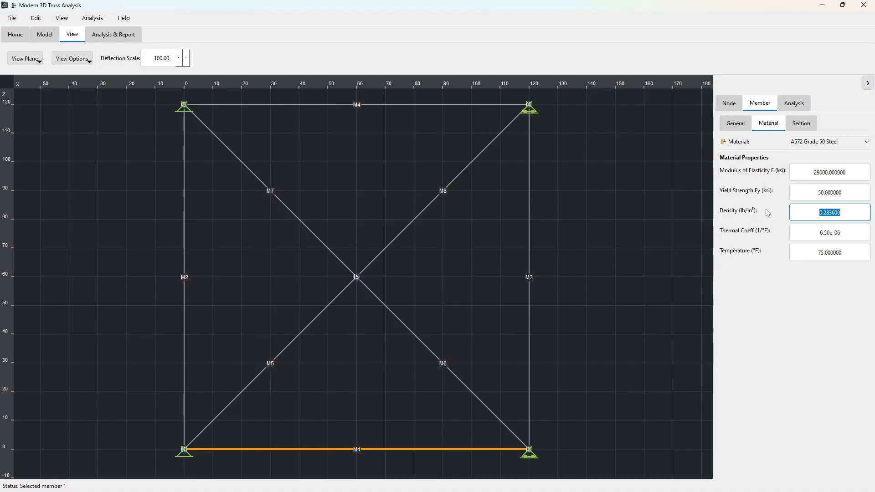
pyautogui.moveTo(841, 213); pyautogui.dragTo(817, 212)
# Step: Browse the materials available for member 1, keeping A572 Grade 50 Steel
pyautogui.click(861, 144)
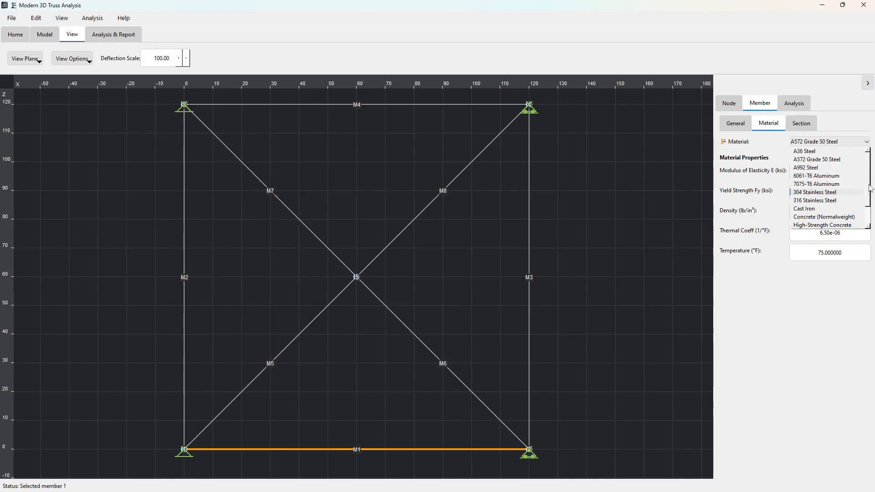
pyautogui.scroll(-3, 868, 189)
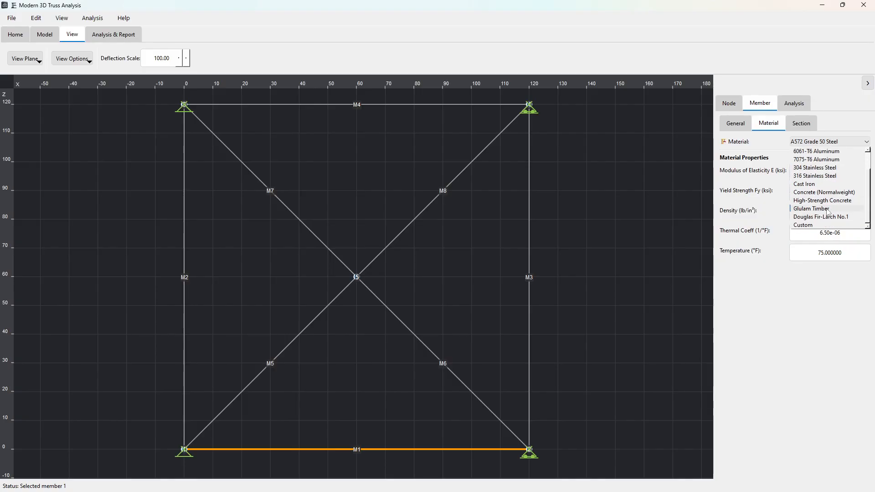
pyautogui.scroll(3, 810, 193)
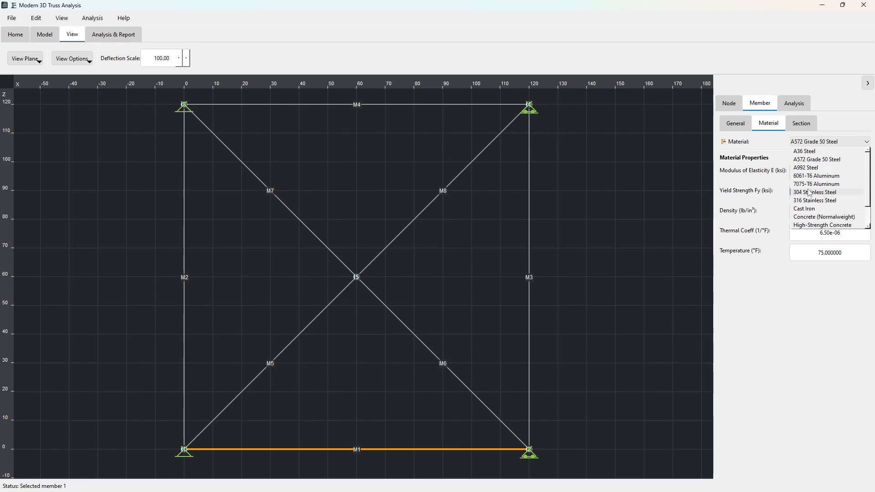
pyautogui.click(754, 181)
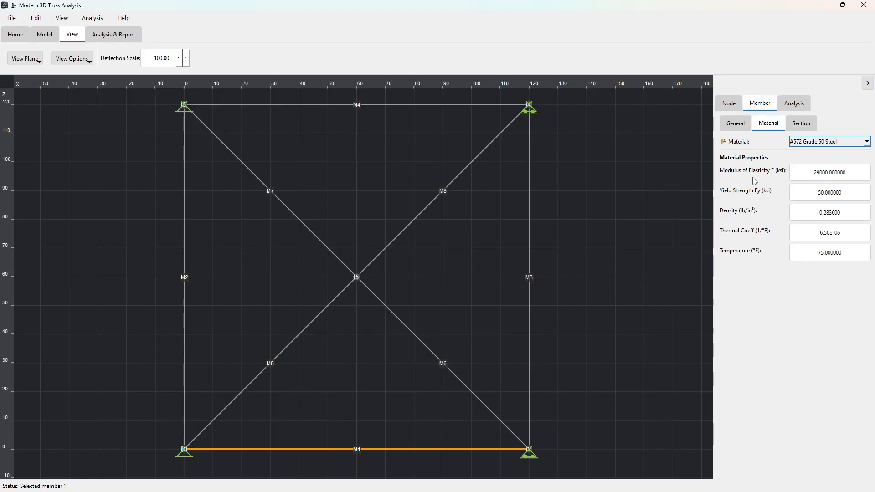
# Step: Review member 1's section properties and browse the available sections, keeping HSS3x3x3/8
pyautogui.click(736, 123)
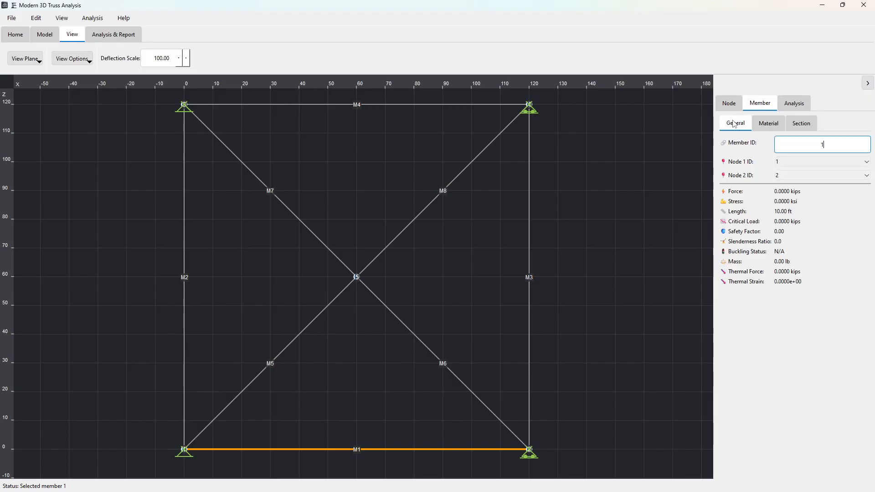
pyautogui.click(801, 123)
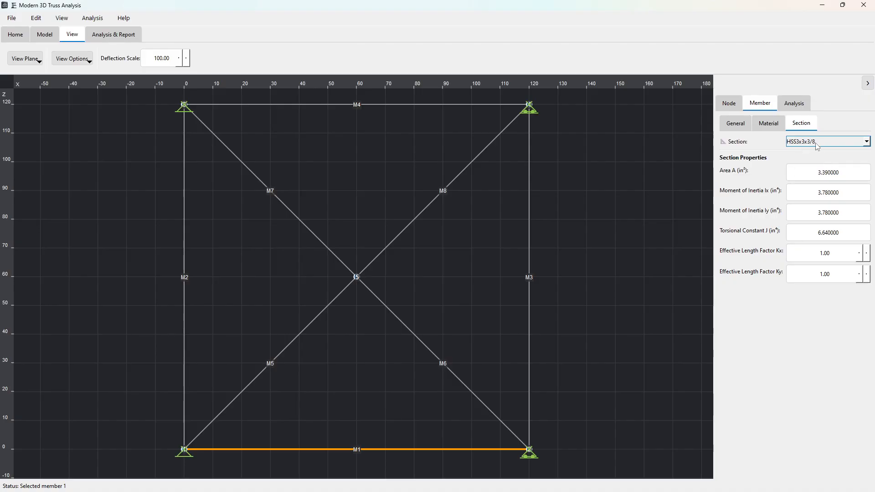
pyautogui.click(866, 141)
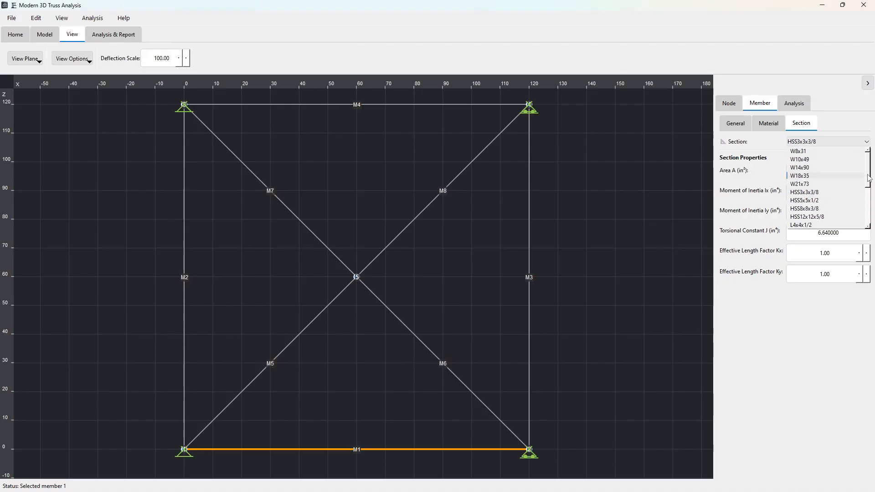
pyautogui.moveTo(868, 179)
pyautogui.mouseDown()
pyautogui.moveTo(870, 205)
pyautogui.moveTo(870, 183)
pyautogui.mouseUp()
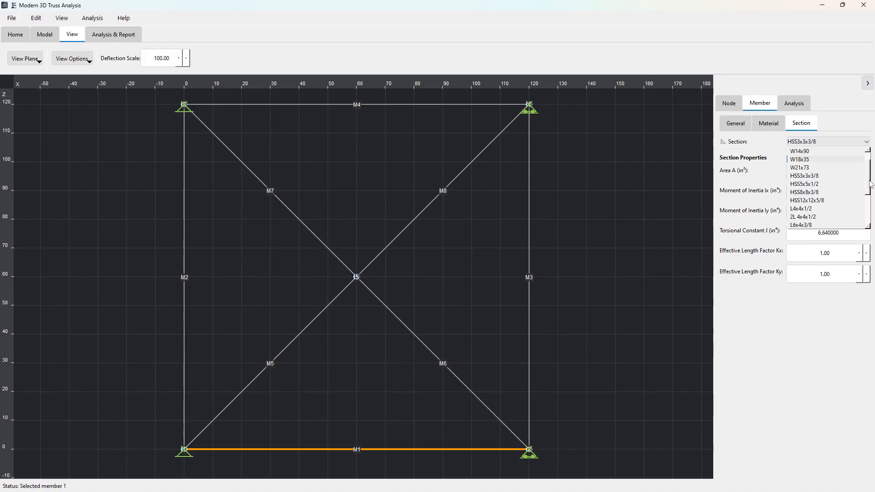
pyautogui.click(757, 88)
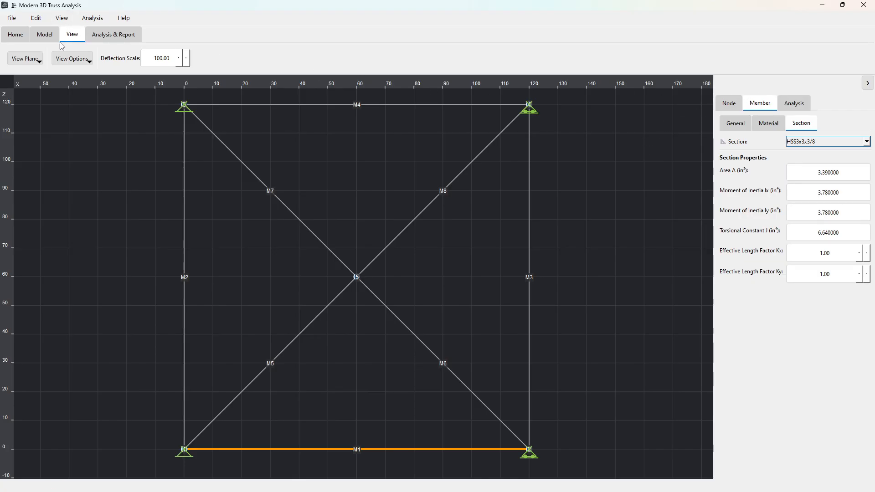
# Step: Open the materials and sections data manager and look through both its material and section tables
pyautogui.click(38, 35)
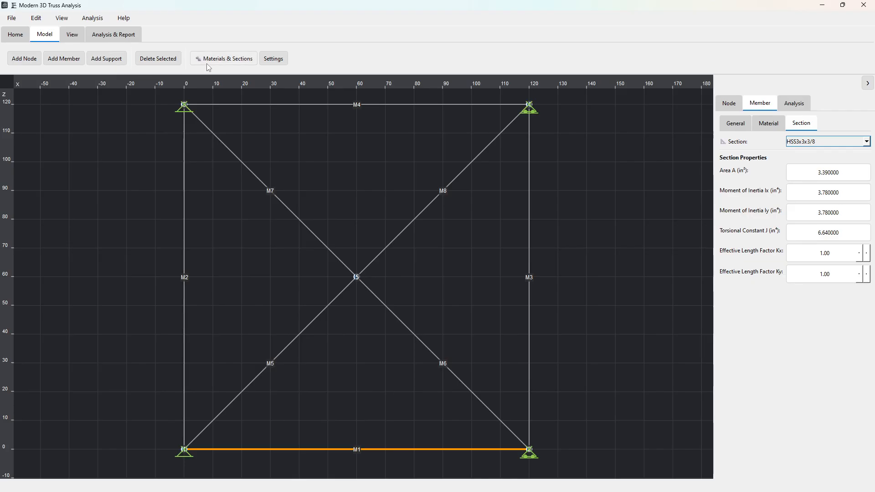
pyautogui.click(225, 60)
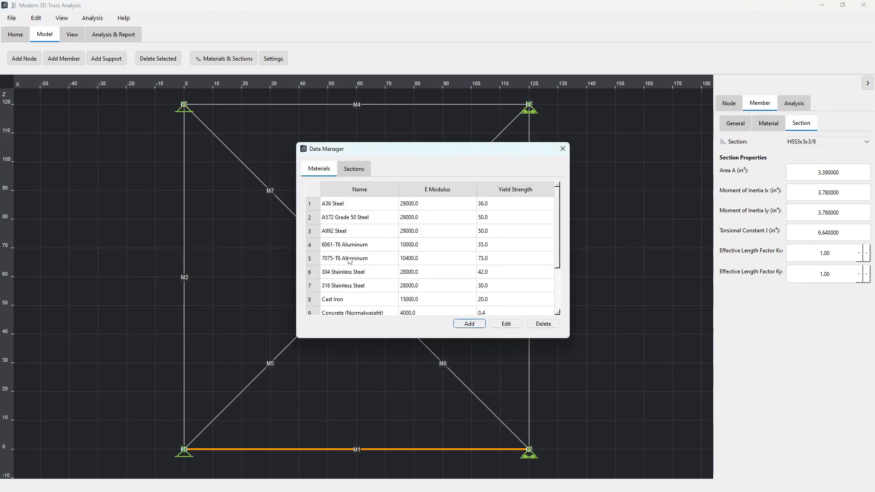
pyautogui.moveTo(558, 269); pyautogui.dragTo(558, 314)
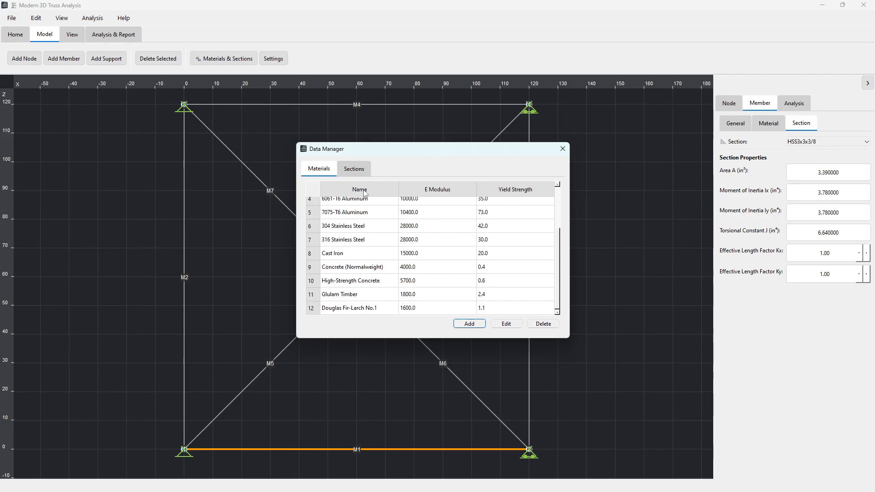
pyautogui.click(354, 172)
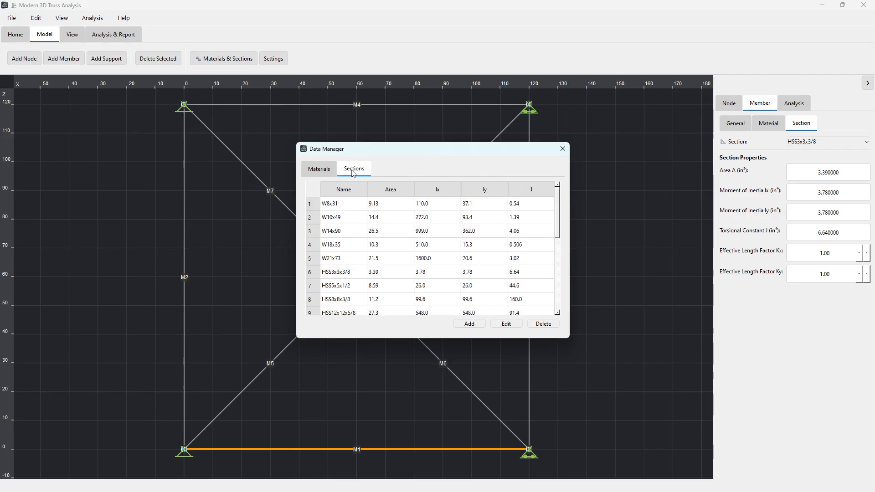
pyautogui.click(329, 173)
pyautogui.moveTo(558, 258); pyautogui.dragTo(557, 219)
pyautogui.click(354, 168)
# Step: Add a W12X26 section to the section table using properties fetched from the AISC database
pyautogui.click(469, 324)
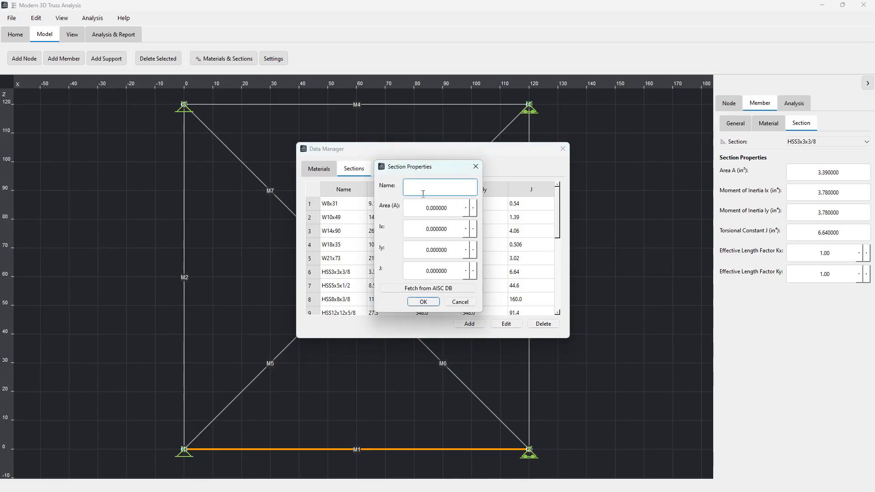
pyautogui.click(442, 291)
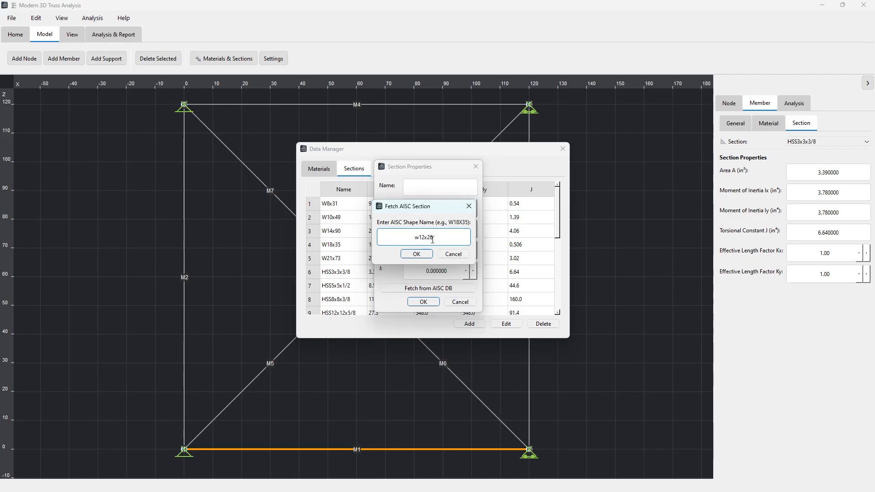
pyautogui.click(420, 254)
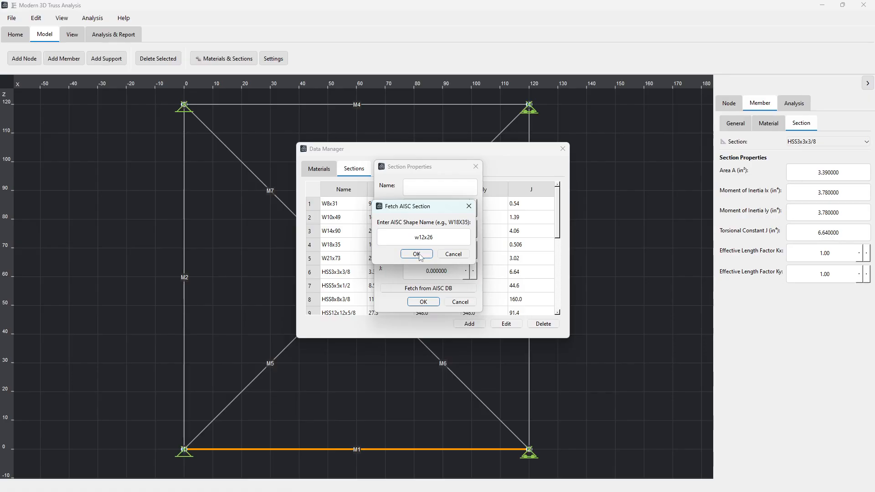
pyautogui.click(420, 254)
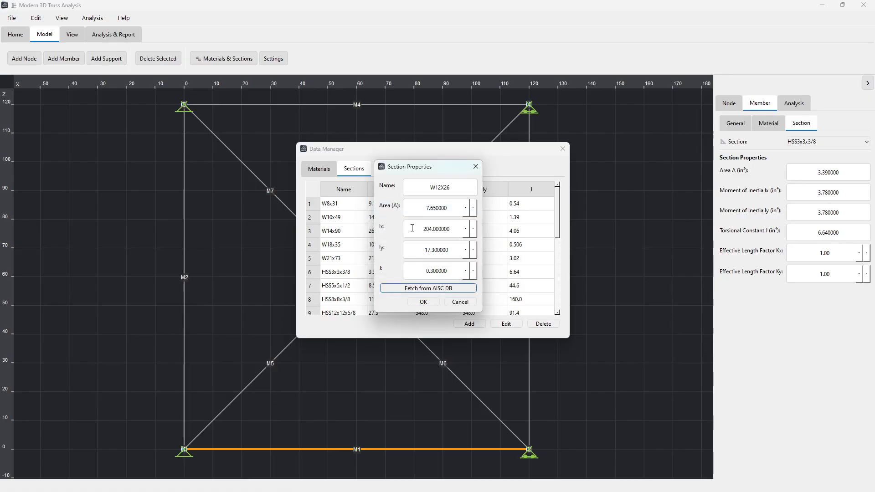
pyautogui.click(423, 302)
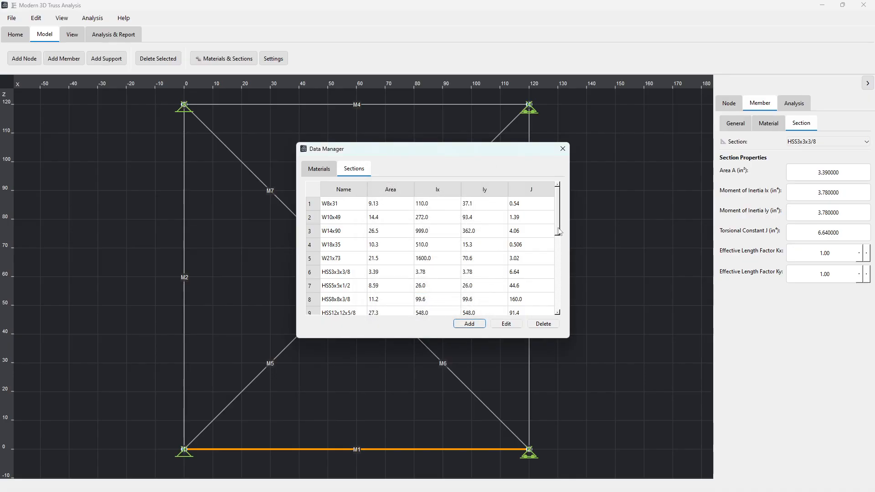
# Step: Delete the duplicate W12X26 entry at the end of the section table and close the data manager
pyautogui.moveTo(558, 231); pyautogui.dragTo(559, 308)
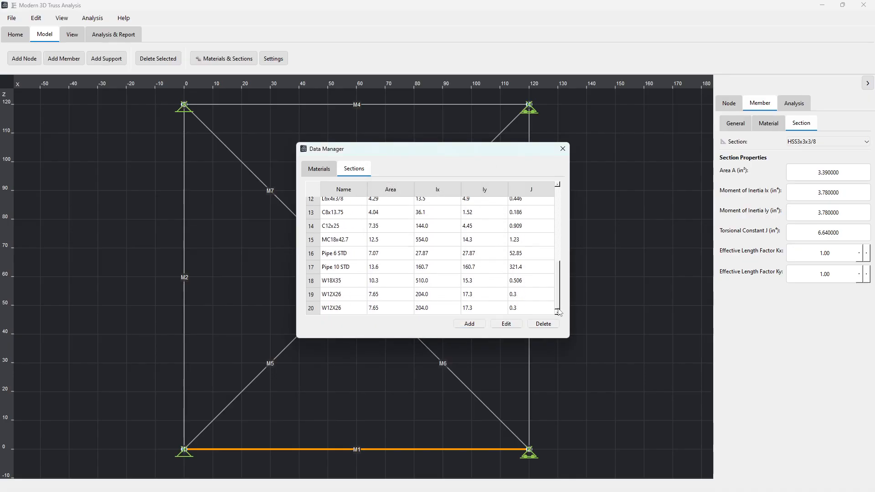
pyautogui.click(337, 308)
pyautogui.click(527, 326)
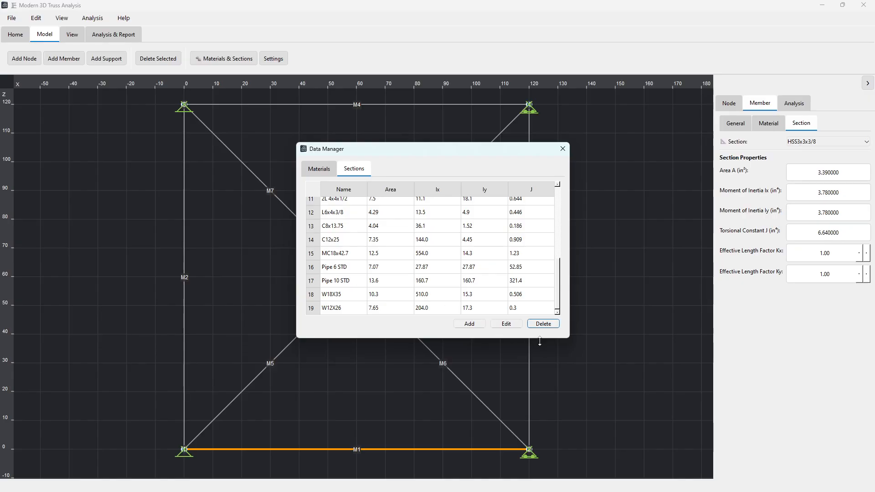
pyautogui.click(562, 149)
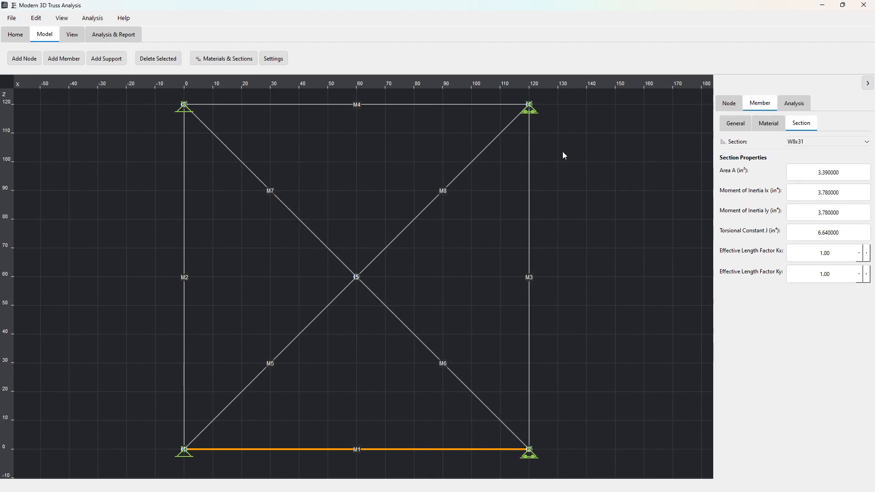
# Step: Check member 1's list of selectable sections for the W12X26 entry without choosing a different section
pyautogui.click(866, 142)
pyautogui.moveTo(868, 180); pyautogui.dragTo(868, 221)
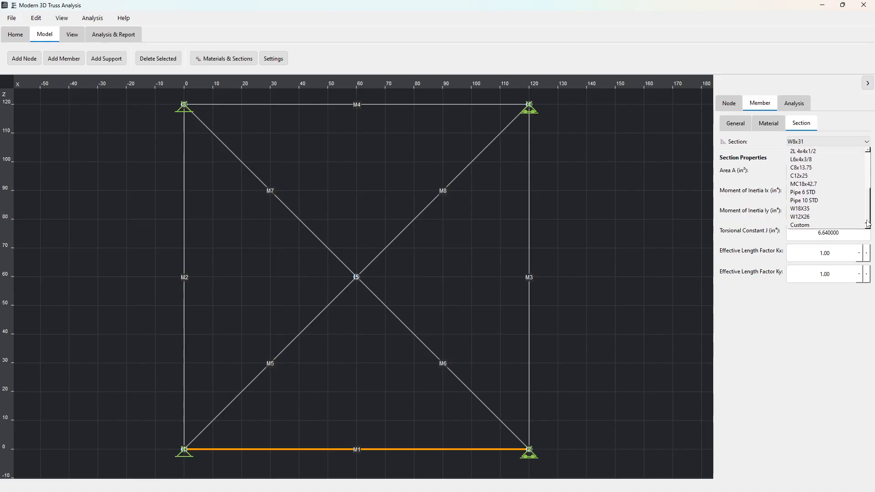
pyautogui.click(436, 155)
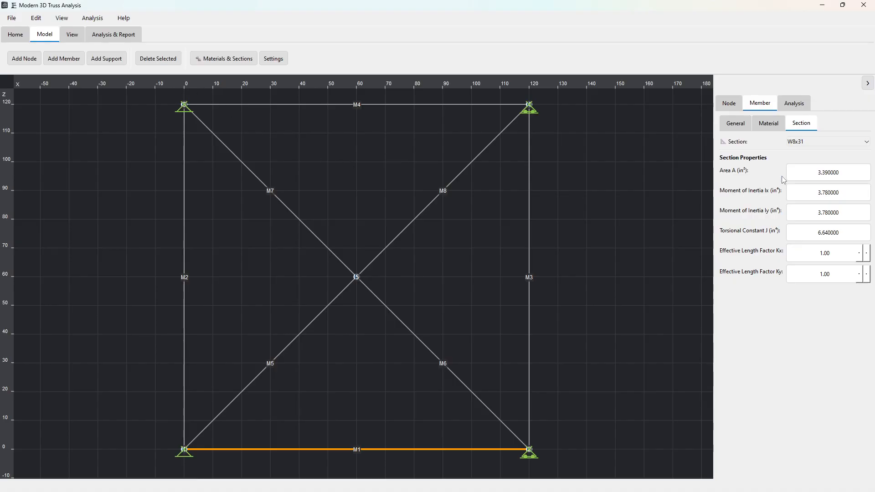
# Step: Open the properties of apex node 5 and apply a Y-direction load of -1000 lb
pyautogui.click(730, 105)
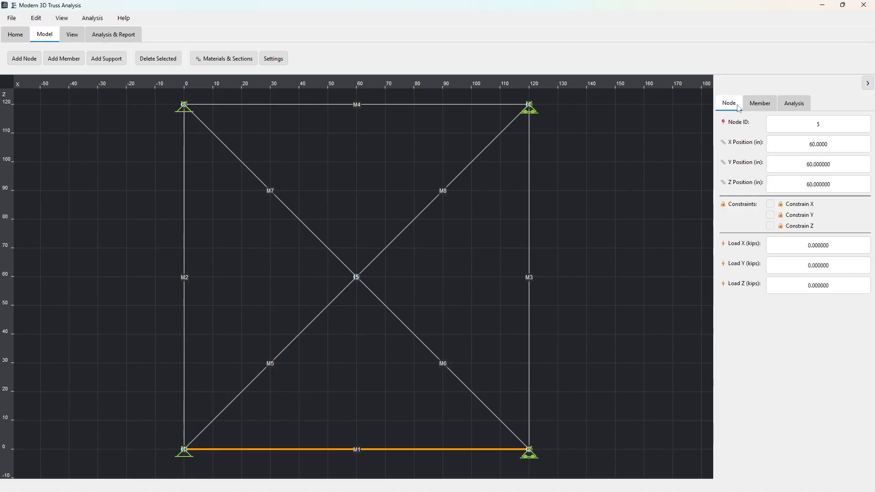
pyautogui.click(754, 108)
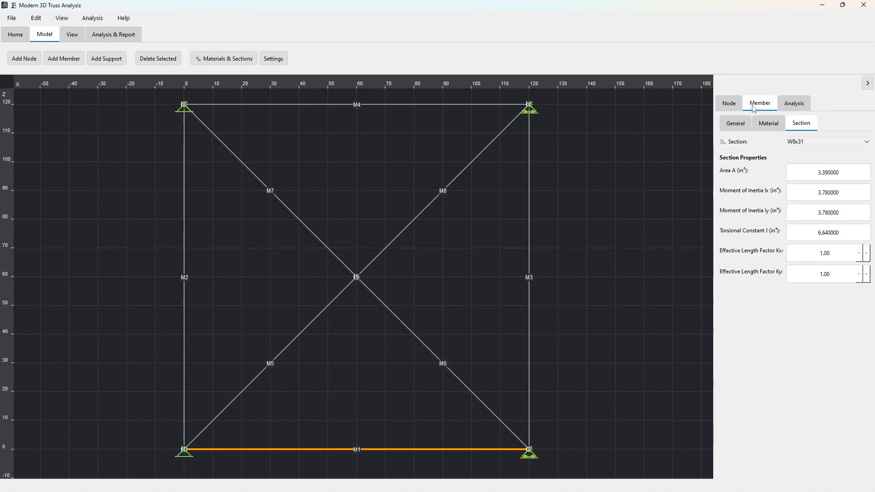
pyautogui.click(357, 279)
pyautogui.rightClick(357, 279)
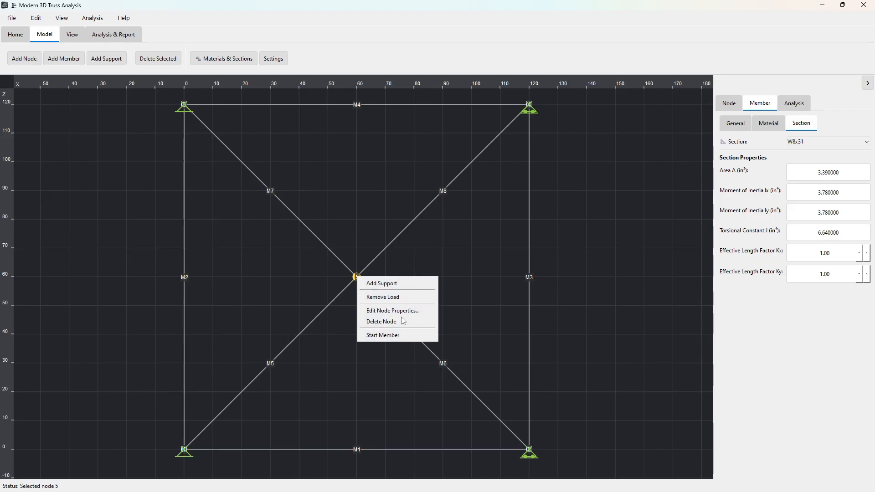
pyautogui.click(394, 311)
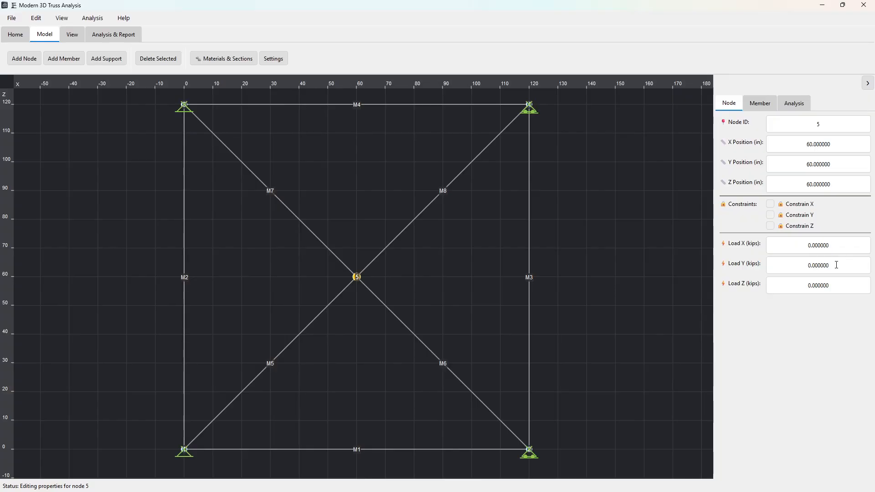
pyautogui.moveTo(837, 265); pyautogui.dragTo(806, 265)
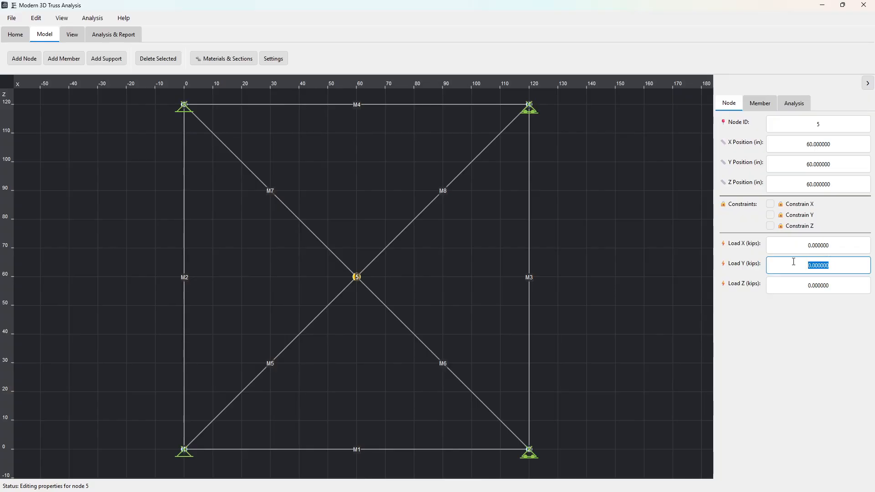
pyautogui.write('-1000lb')
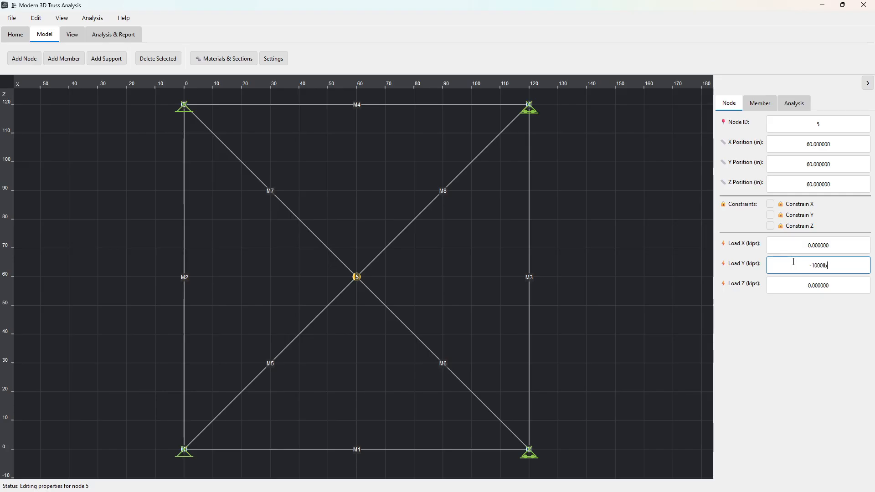
pyautogui.click(828, 283)
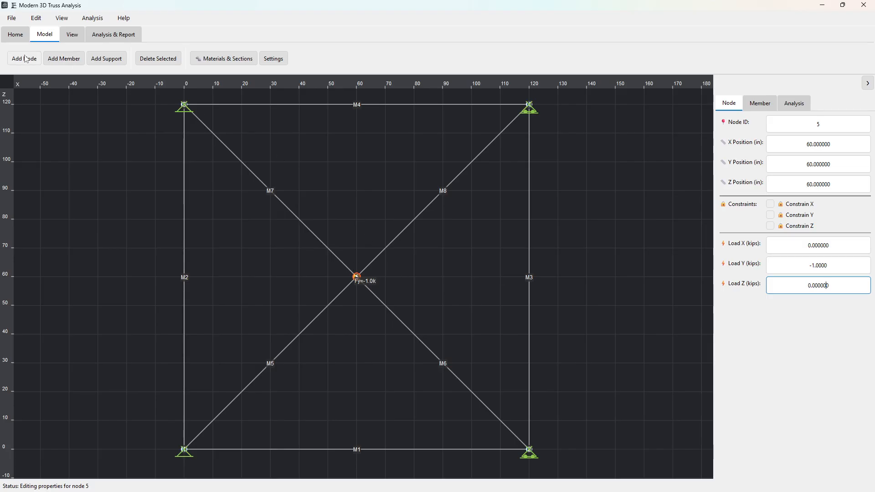
# Step: Switch the model view to the XY front plane
pyautogui.click(72, 35)
pyautogui.click(24, 59)
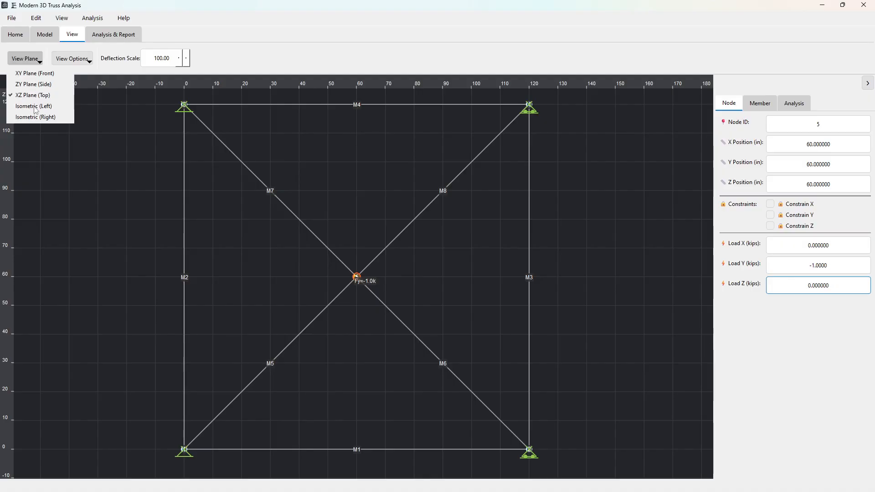
pyautogui.click(32, 73)
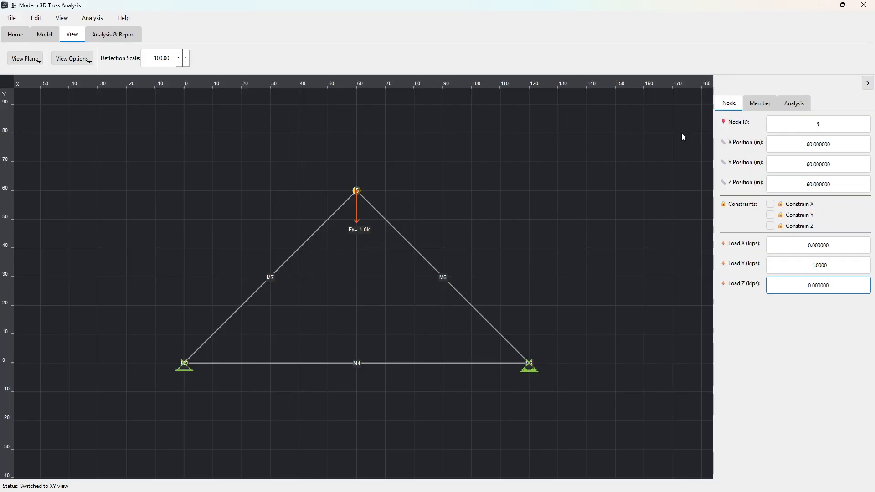
# Step: Enable mass calculation in the analysis settings and recheck the node and member properties
pyautogui.click(793, 105)
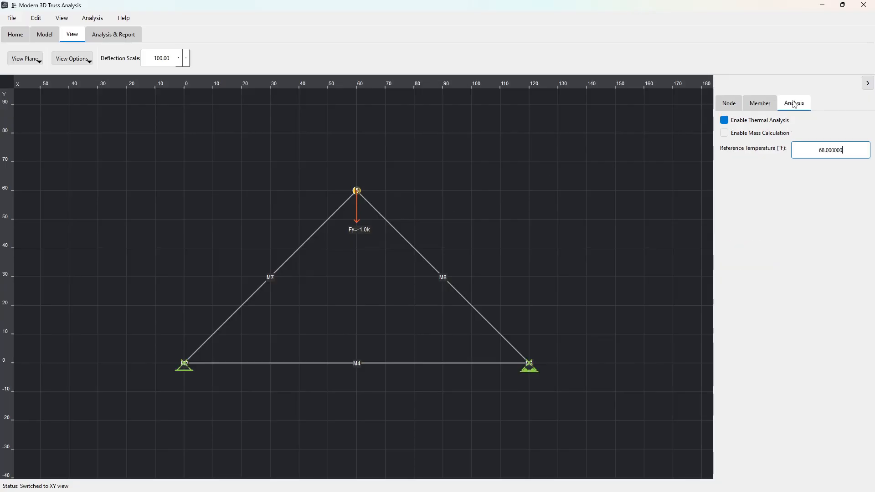
pyautogui.click(767, 105)
pyautogui.click(793, 105)
pyautogui.click(743, 133)
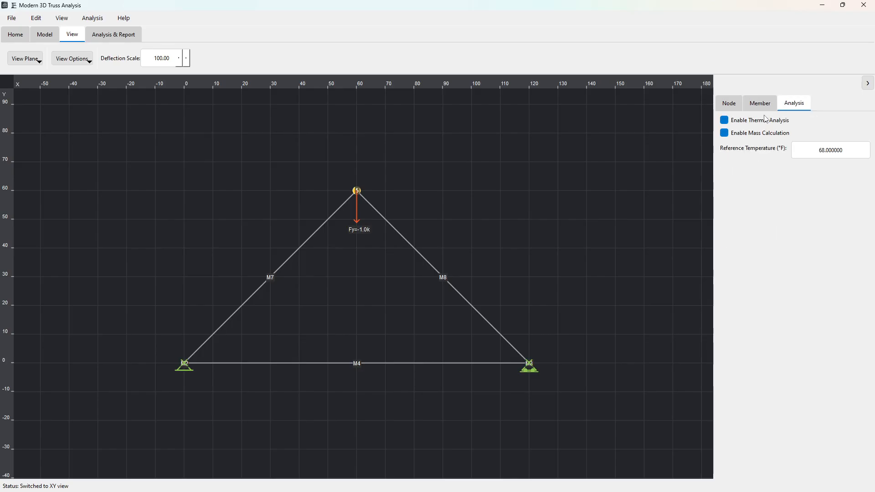
pyautogui.click(762, 104)
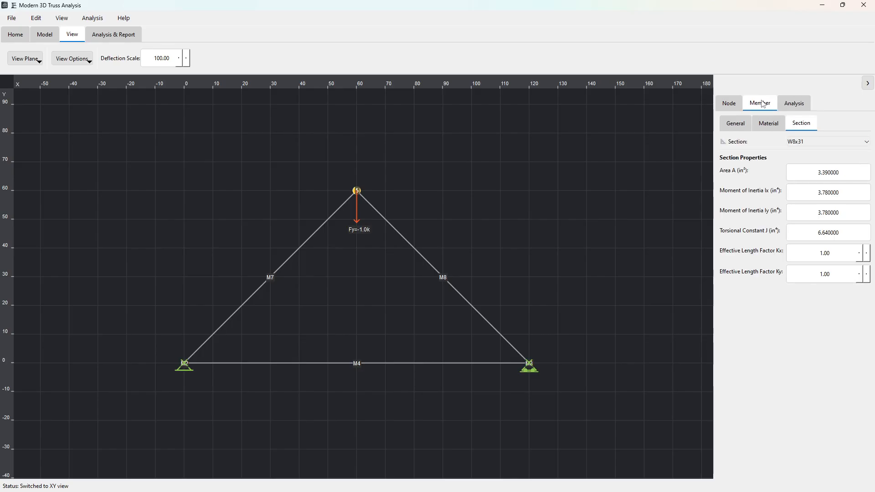
pyautogui.click(730, 104)
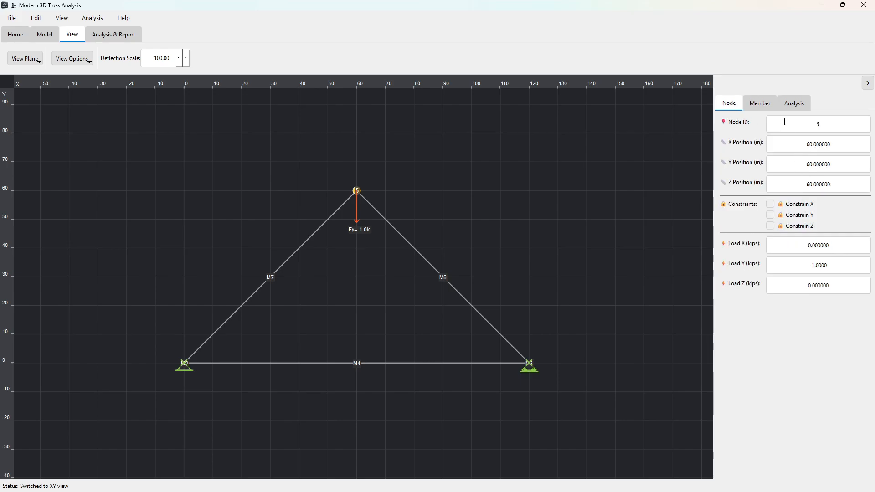
pyautogui.click(762, 104)
pyautogui.click(794, 103)
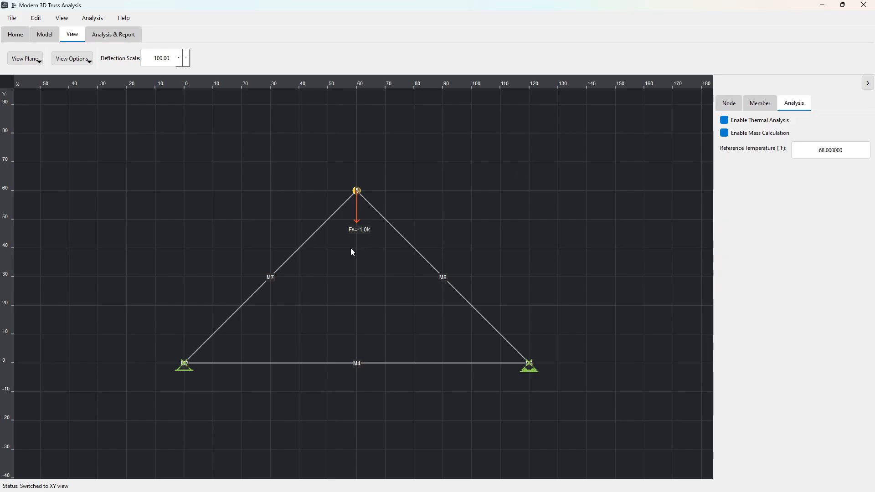
# Step: Run the truss analysis and review the results summary, including the total structural mass
pyautogui.click(114, 34)
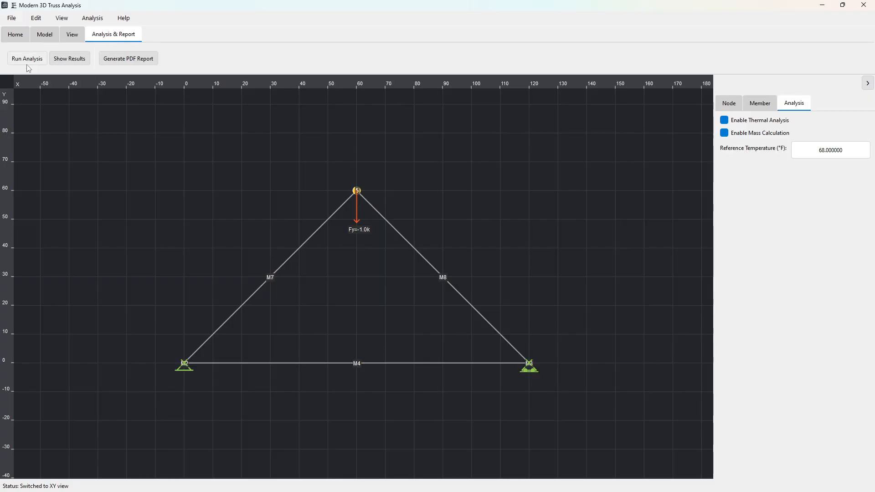
pyautogui.click(27, 59)
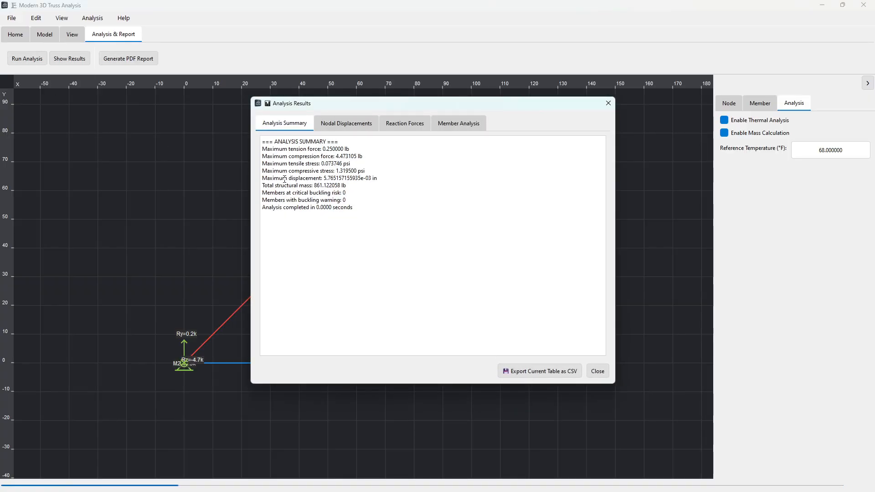
pyautogui.moveTo(313, 185); pyautogui.dragTo(353, 190)
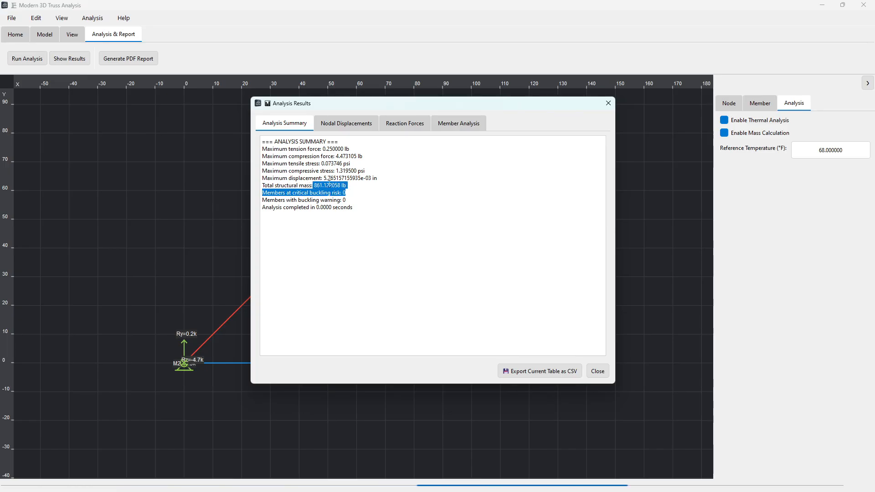
pyautogui.click(337, 187)
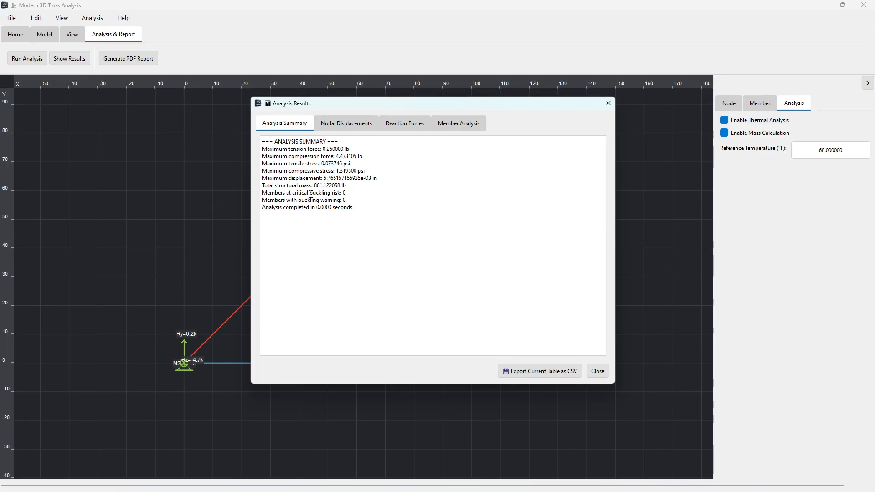
# Step: Review the member force, buckling, thermal and mass result tables, and close the analysis results
pyautogui.click(453, 127)
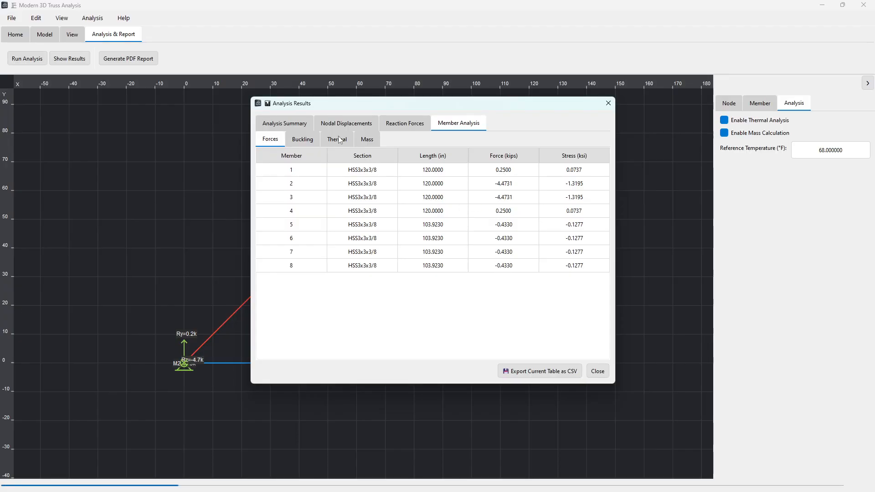
pyautogui.click(302, 139)
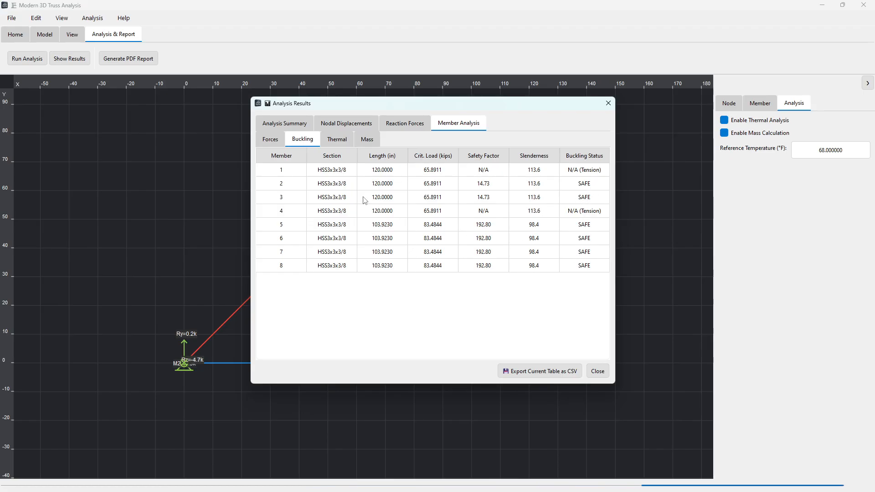
pyautogui.click(337, 140)
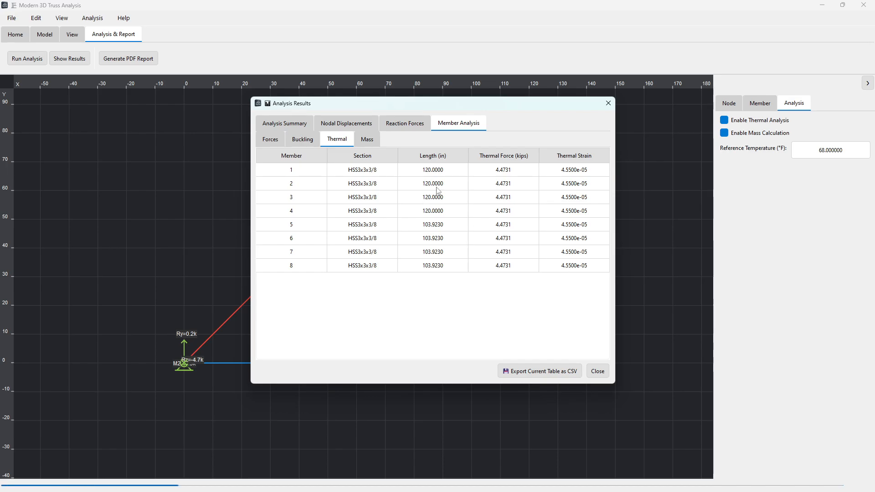
pyautogui.click(368, 140)
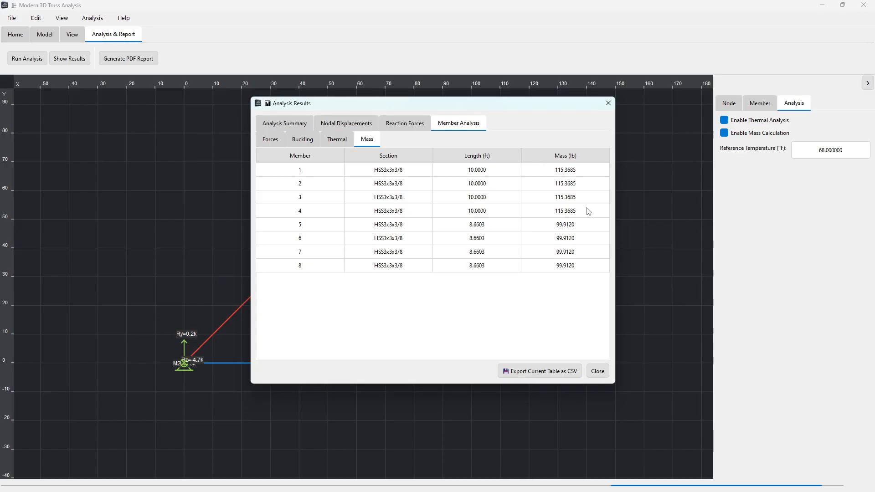
pyautogui.click(608, 103)
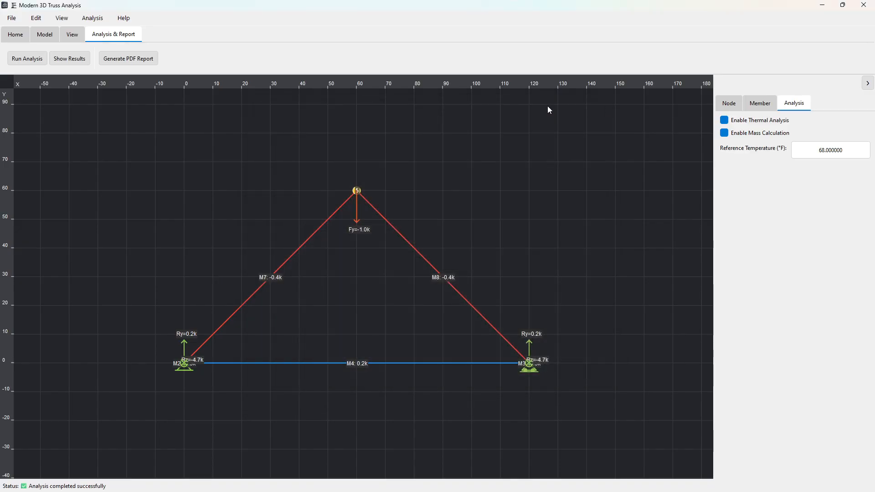
pyautogui.click(127, 65)
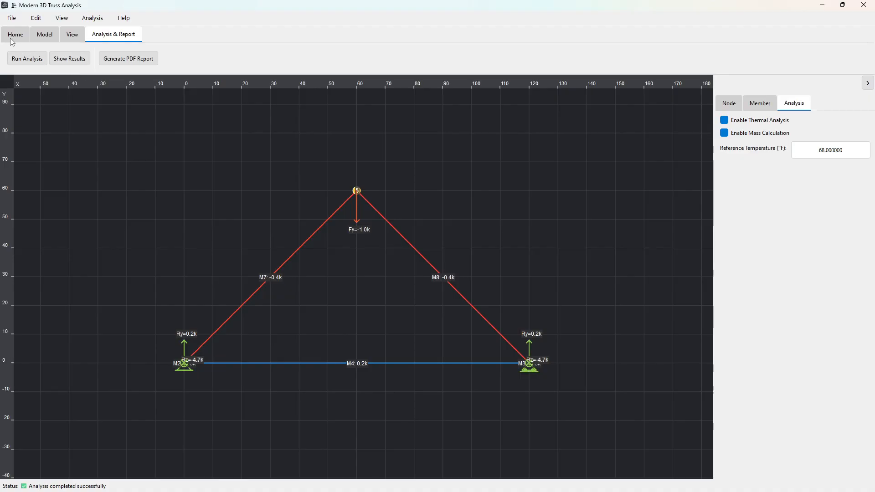